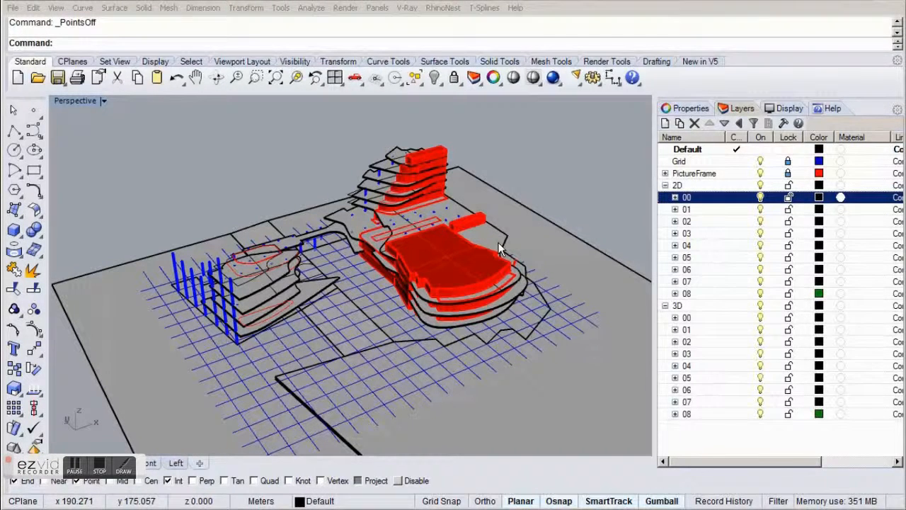
Turn off layers 02 through 08 in both the 3D and the 2D layer groups.
click(695, 343)
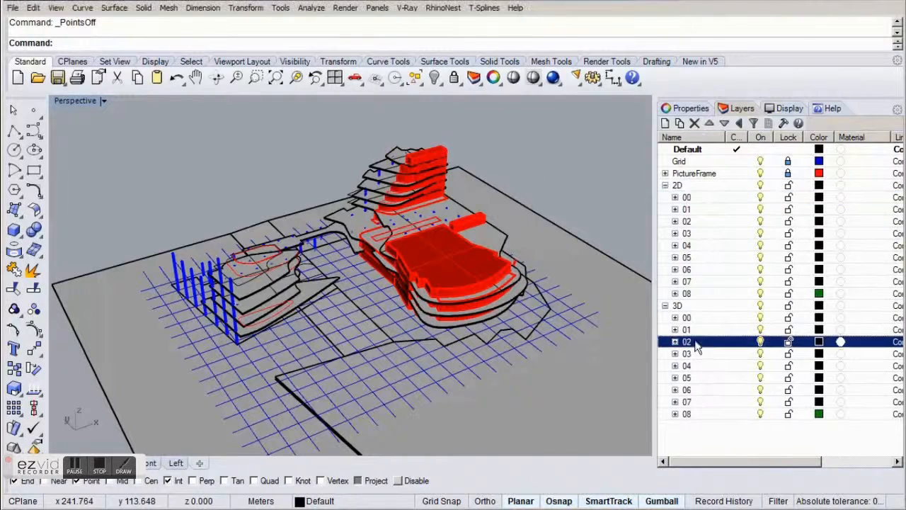
shift+click(699, 417)
click(760, 343)
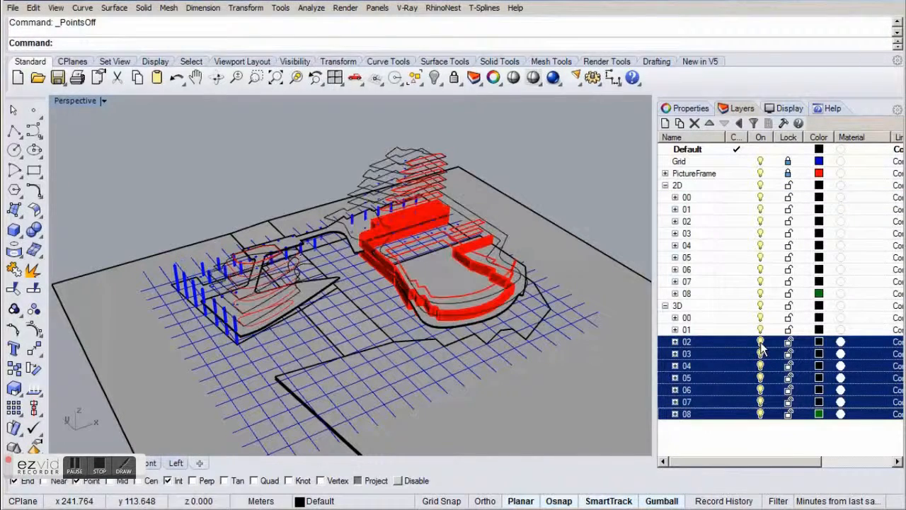
click(697, 222)
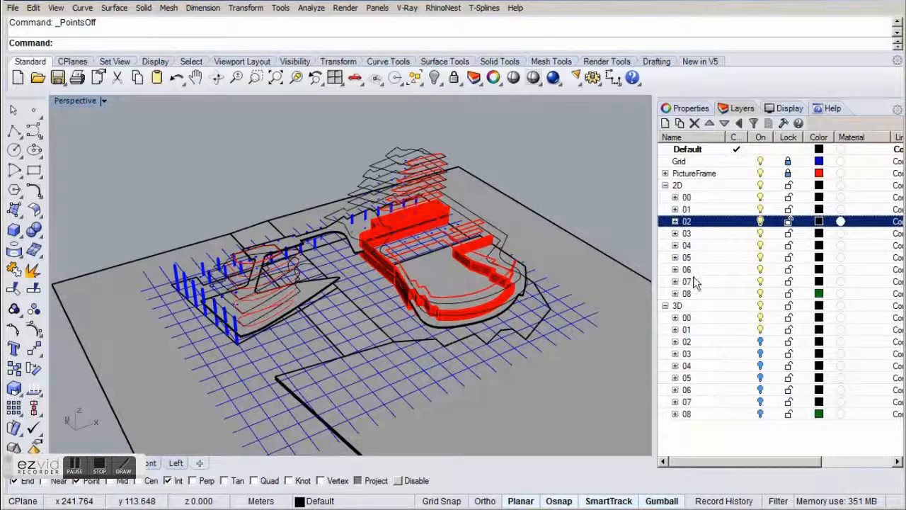
shift+click(696, 296)
click(759, 222)
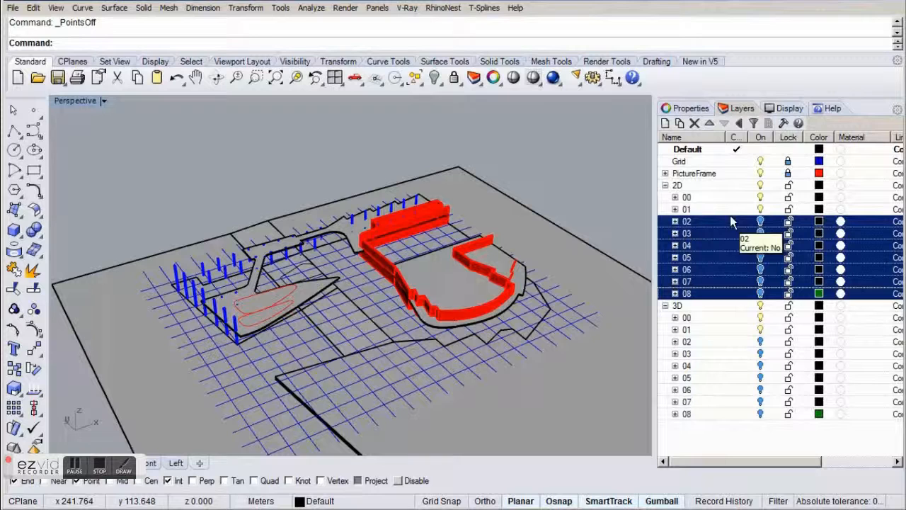
Make the Stair layer under 2D > 00 current and show the building's stair area in the Top view.
click(676, 197)
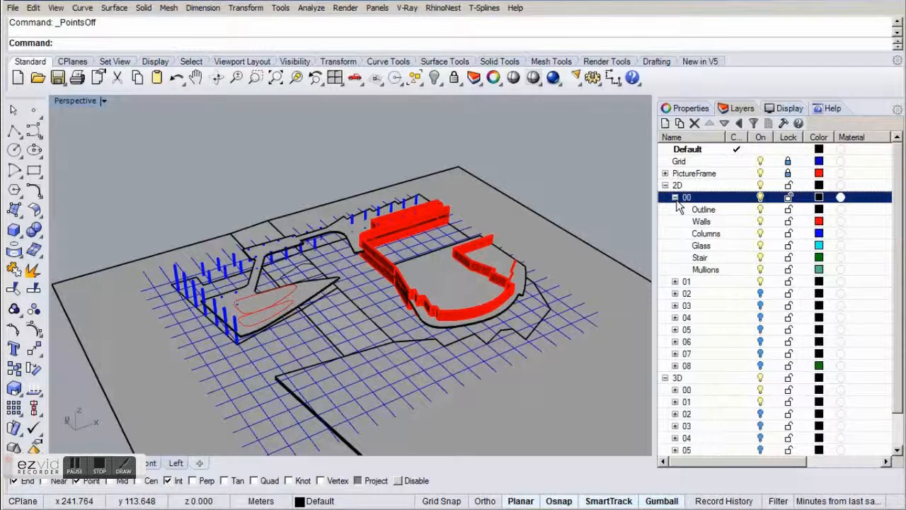
click(740, 259)
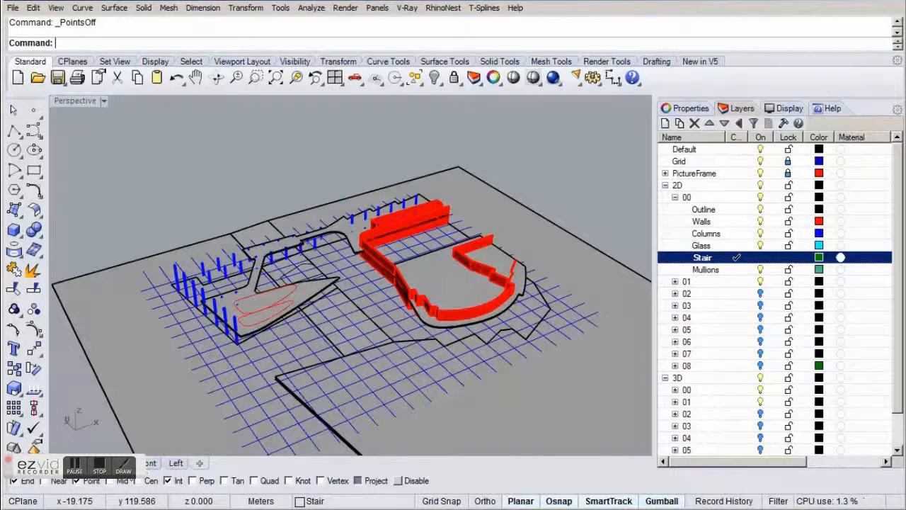
click(120, 464)
right_drag(316, 340, 277, 330)
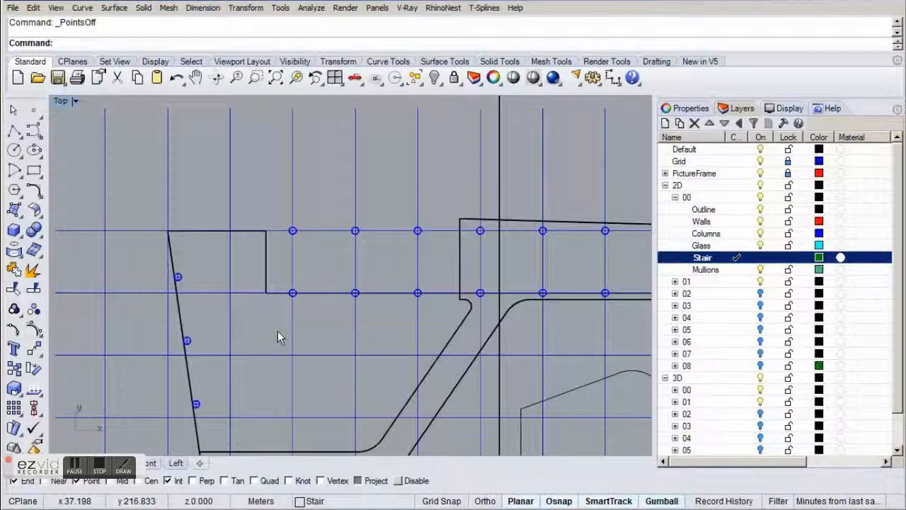
Display reference plan 01 from the Plans sublayers of PictureFrame behind the stair area.
click(665, 173)
click(674, 185)
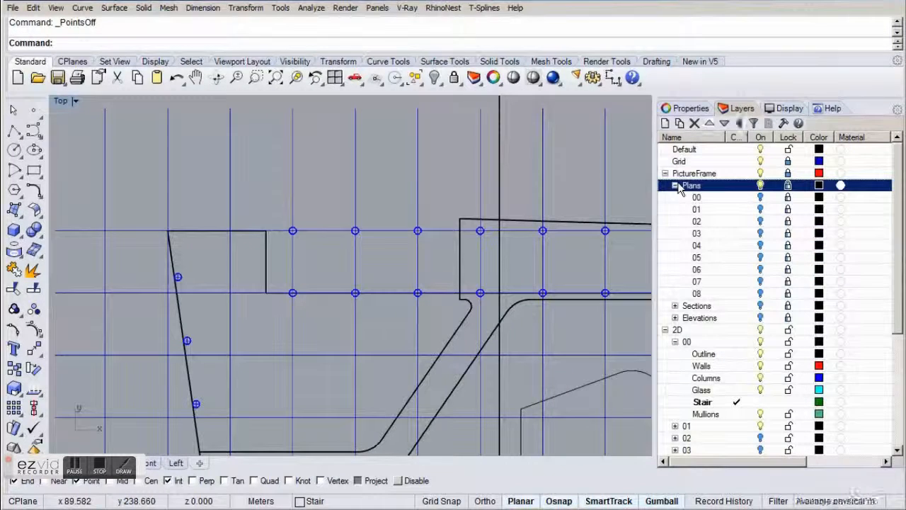
click(762, 209)
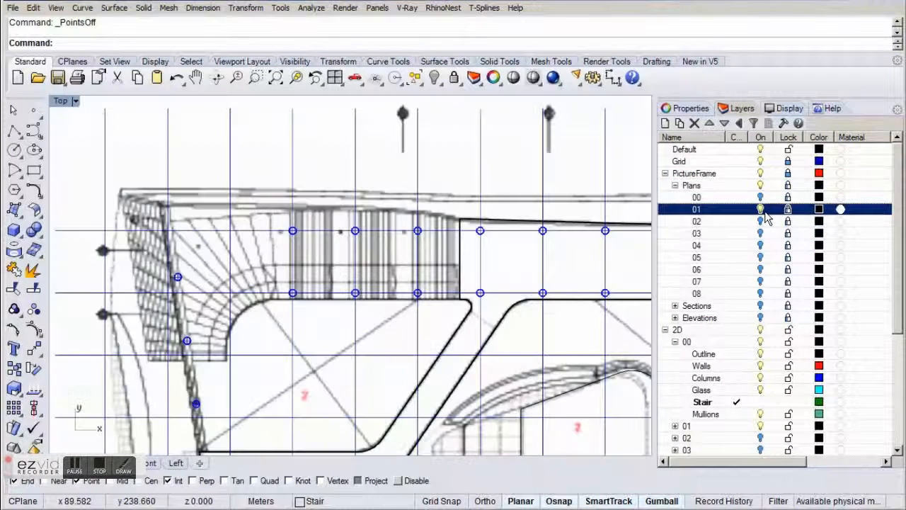
right_drag(514, 330, 531, 331)
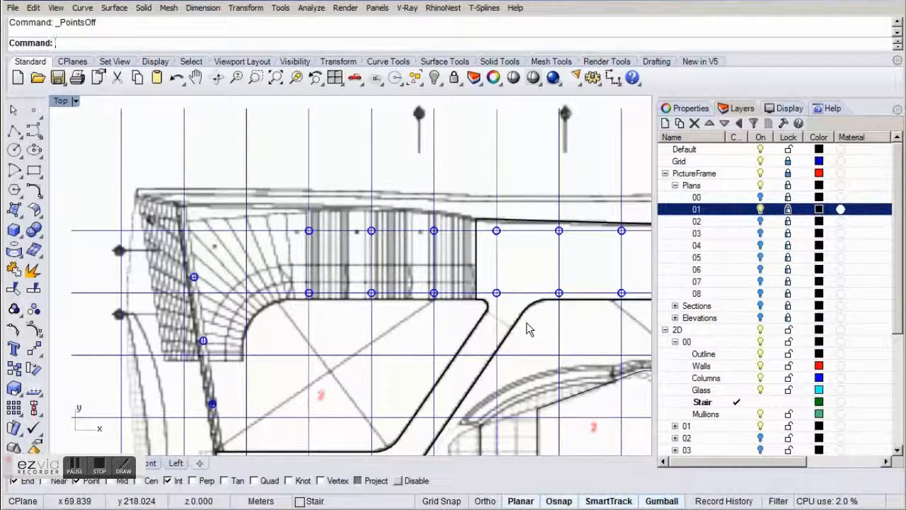
mouse_move(536, 324)
right_down()
mouse_move(562, 295)
mouse_move(569, 304)
right_up()
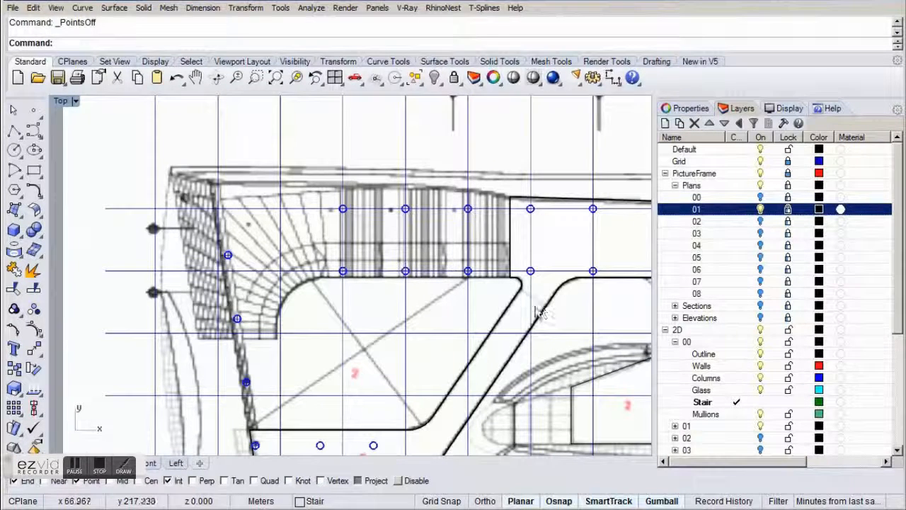
Trace the stair's upper edge with a degree 3 control point curve from the black outline's corner to the stair's far-left corner.
click(34, 131)
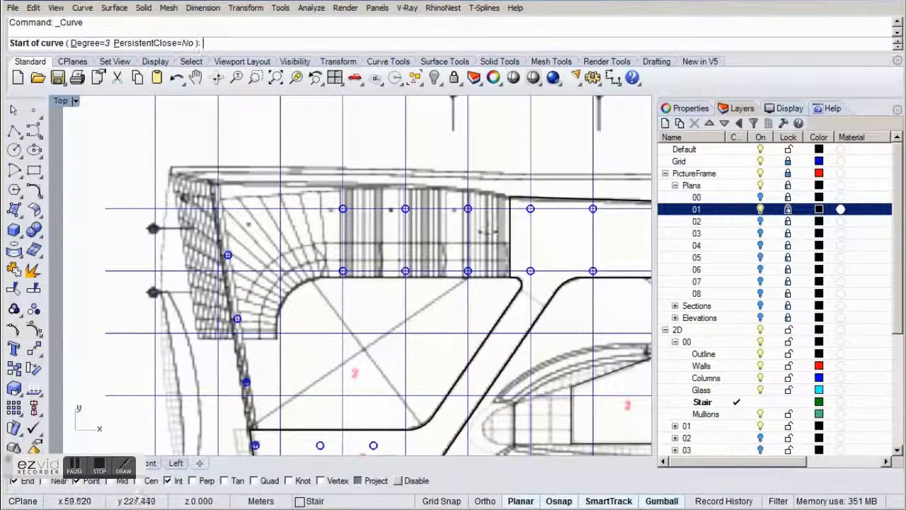
click(504, 193)
scroll(369, 162, up, 2)
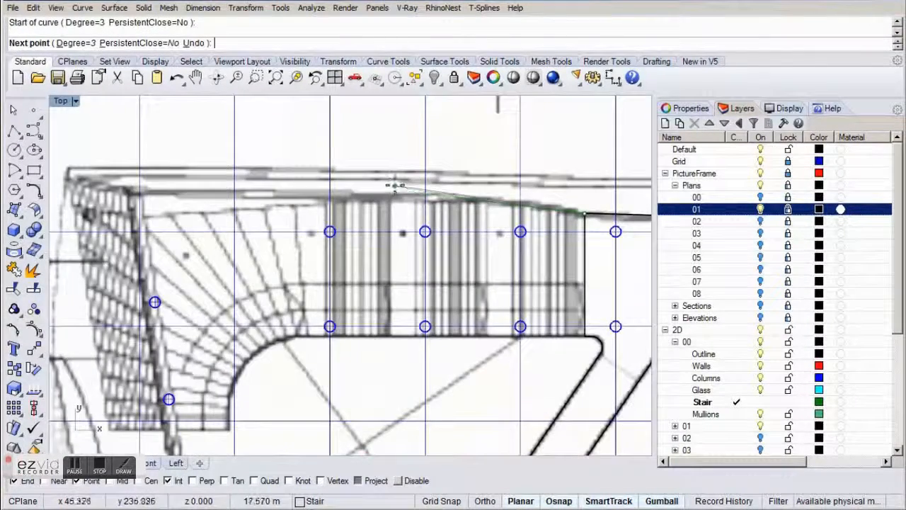
click(395, 186)
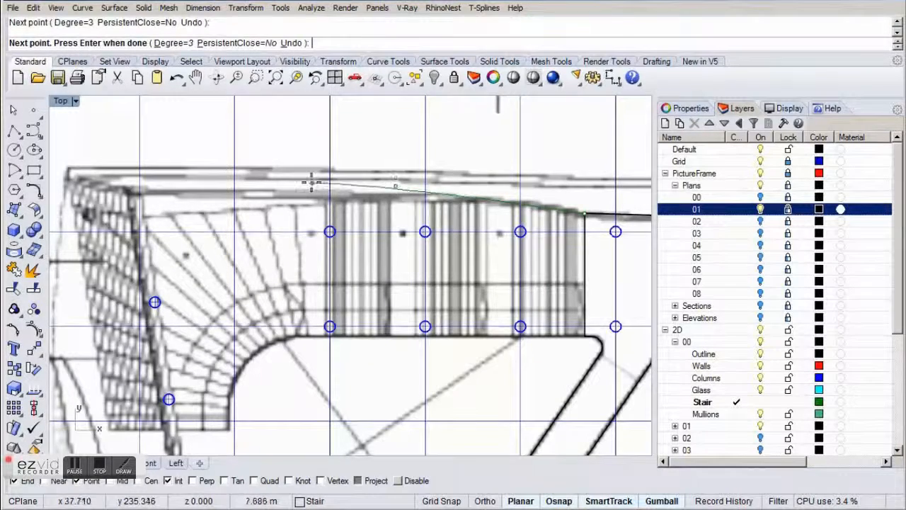
right_drag(126, 184, 193, 183)
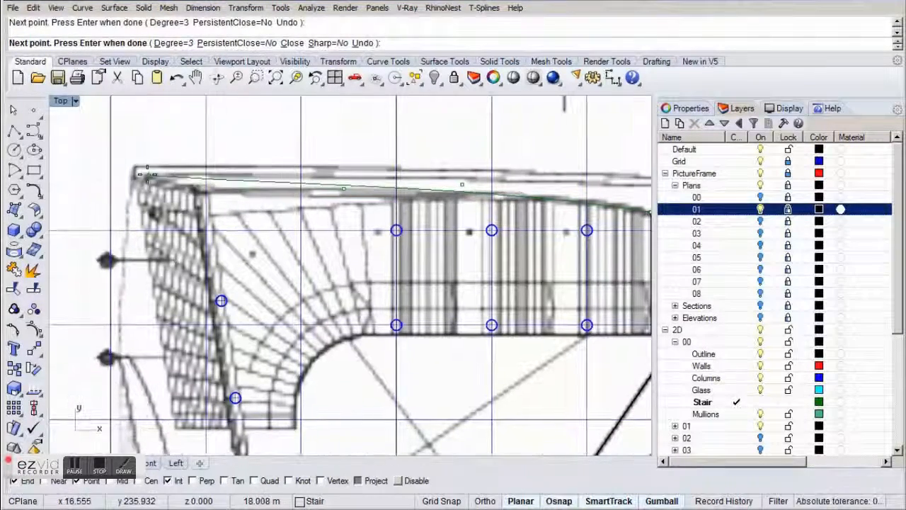
click(136, 179)
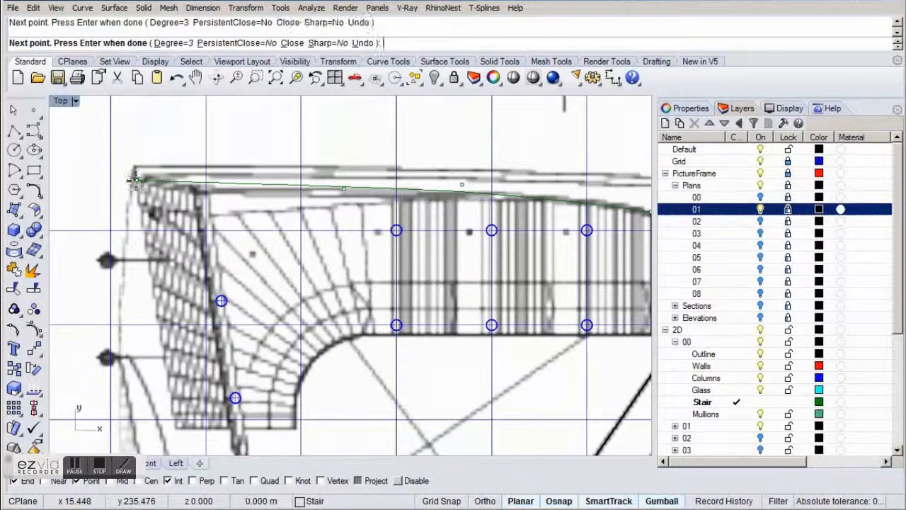
key(Return)
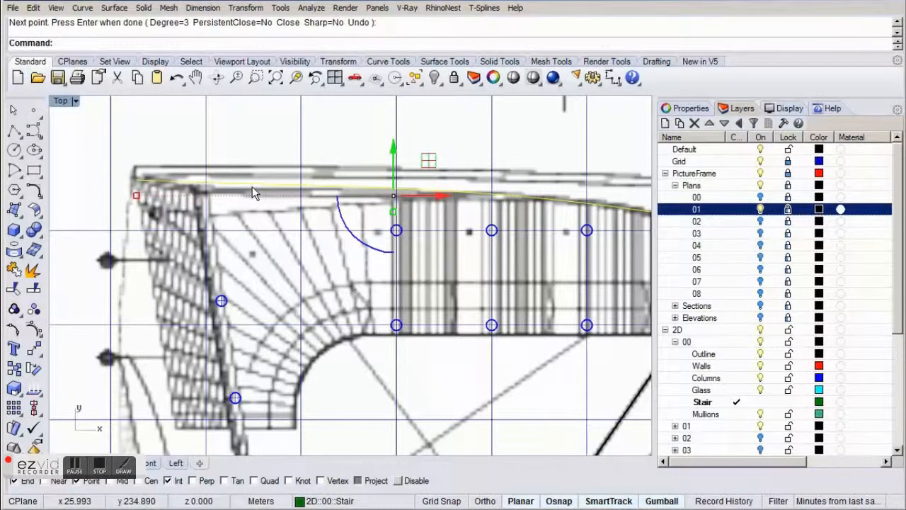
Raise the middle control point of the upper stair curve slightly to match the plan, and hide the control points.
key(F10)
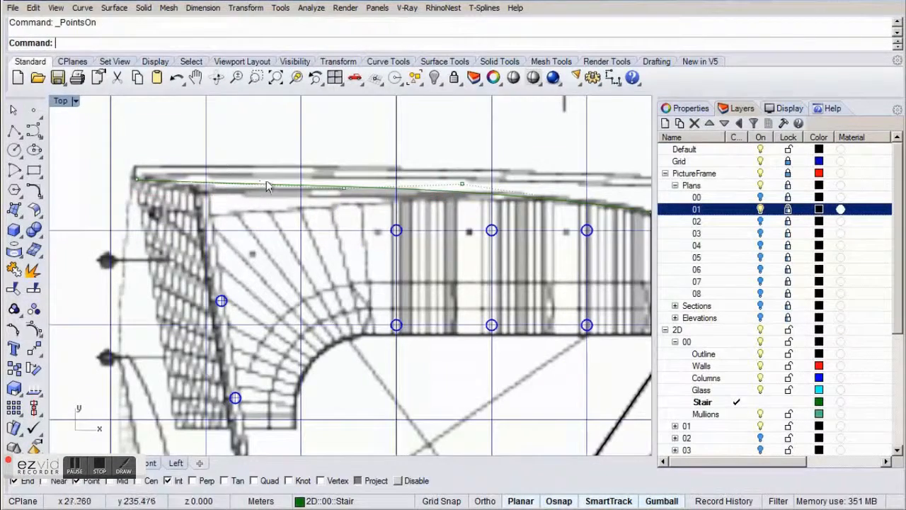
click(344, 188)
mouse_move(344, 157)
mouse_down()
mouse_move(345, 143)
mouse_move(345, 153)
mouse_up()
key(Escape)
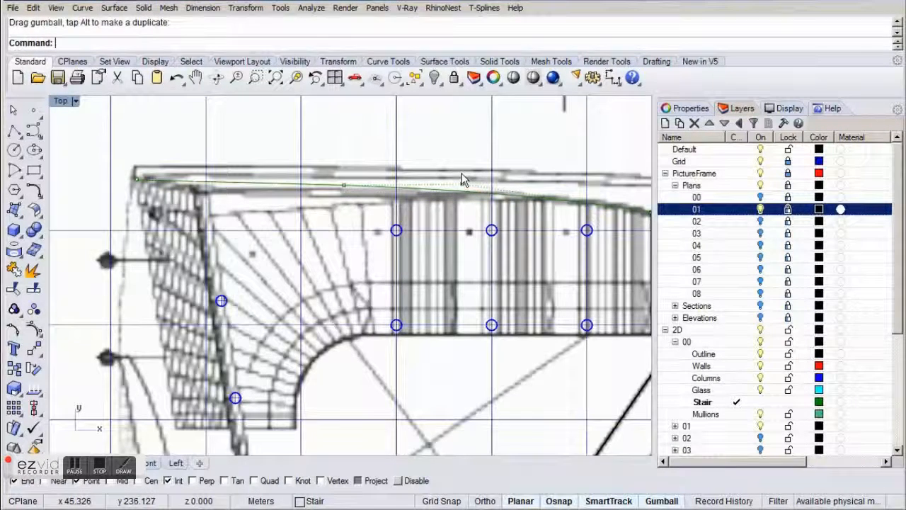
key(F11)
right_drag(316, 238, 382, 205)
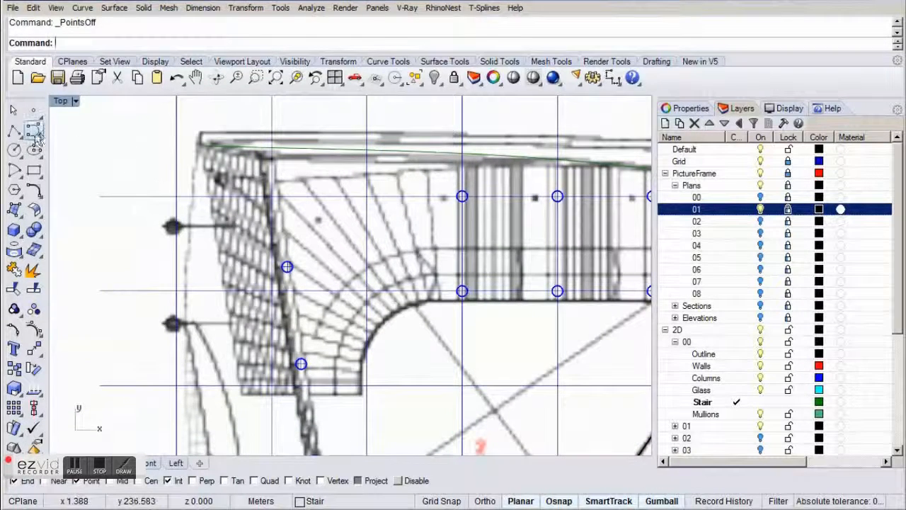
Draw a straight polyline along the stair's slanted outer edge, from the upper curve's end down to the lower-left corner.
click(15, 132)
click(202, 146)
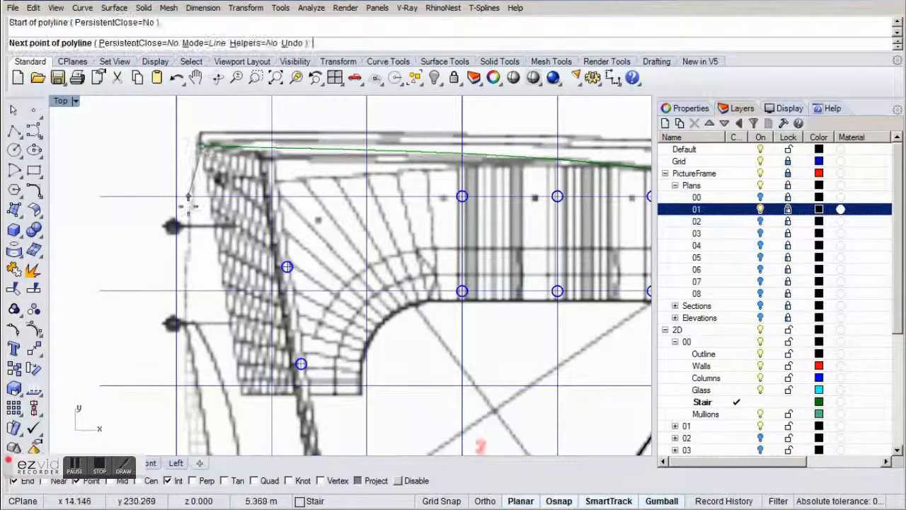
scroll(244, 401, up, 4)
click(238, 386)
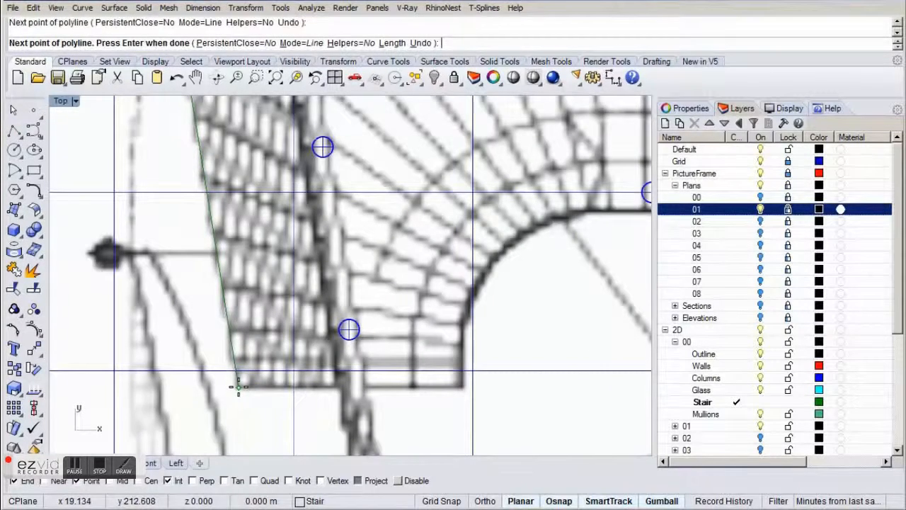
key(Return)
scroll(239, 387, down, 4)
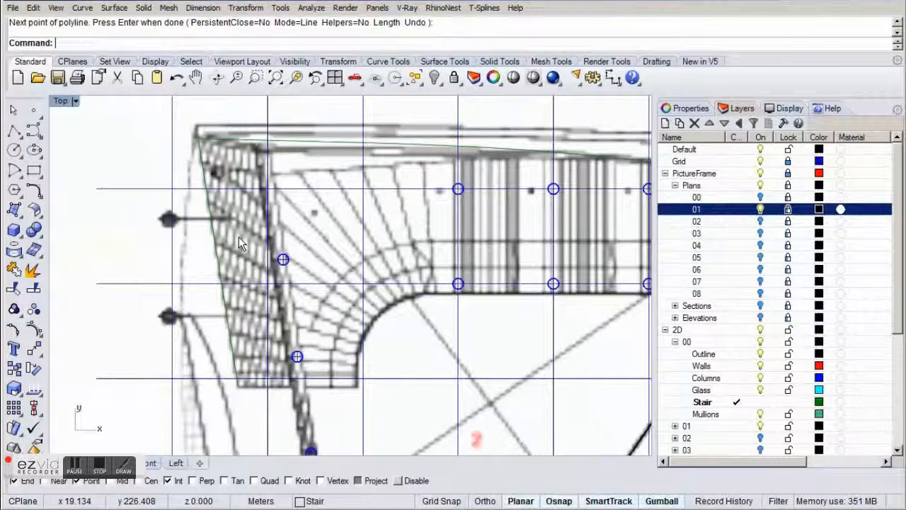
Join the slanted outer edge line with the upper stair curve.
click(202, 169)
text(j)
key(Return)
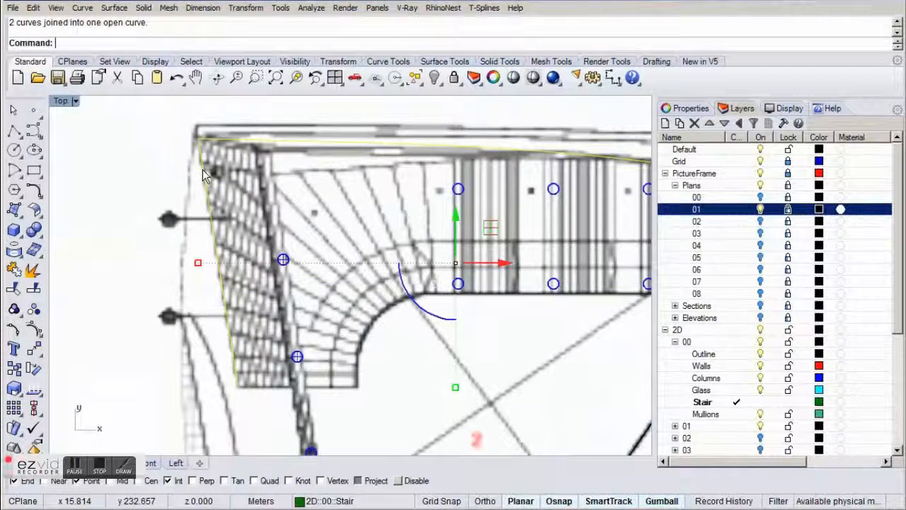
click(369, 204)
Draw a horizontal line about 22 m long along the stair's straight inner edge, starting from the black outline's lower corner.
right_drag(481, 279, 373, 256)
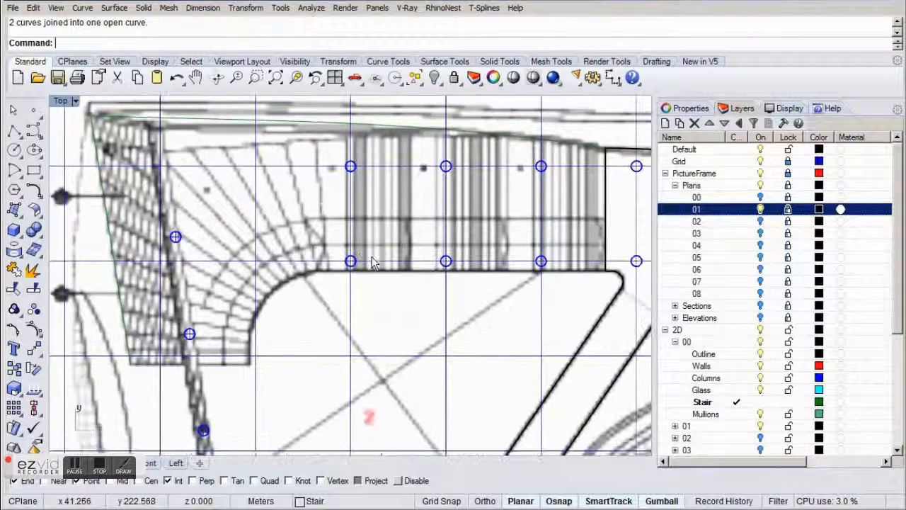
right_drag(451, 293, 422, 294)
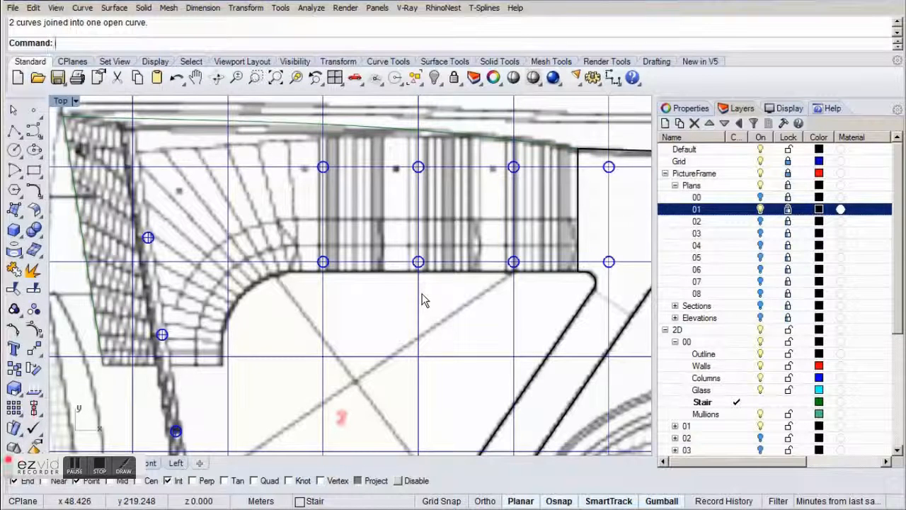
click(33, 132)
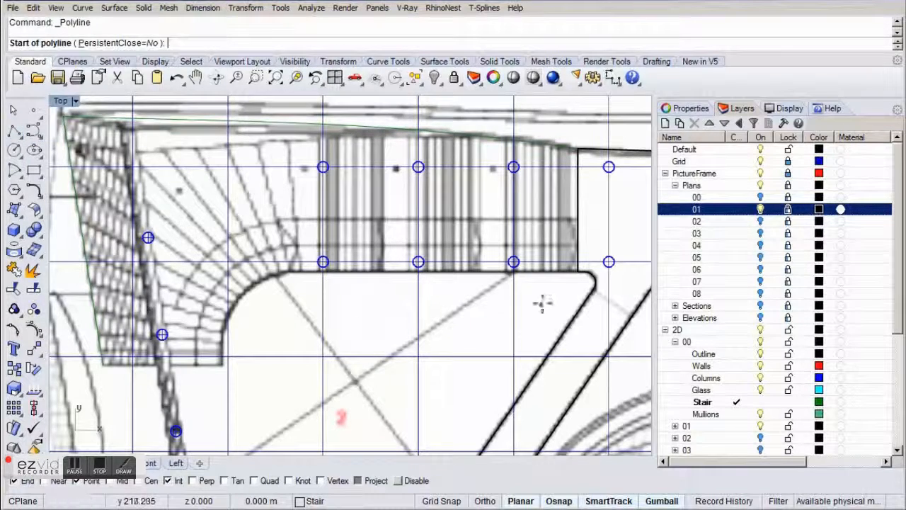
click(580, 275)
scroll(390, 293, up, 2)
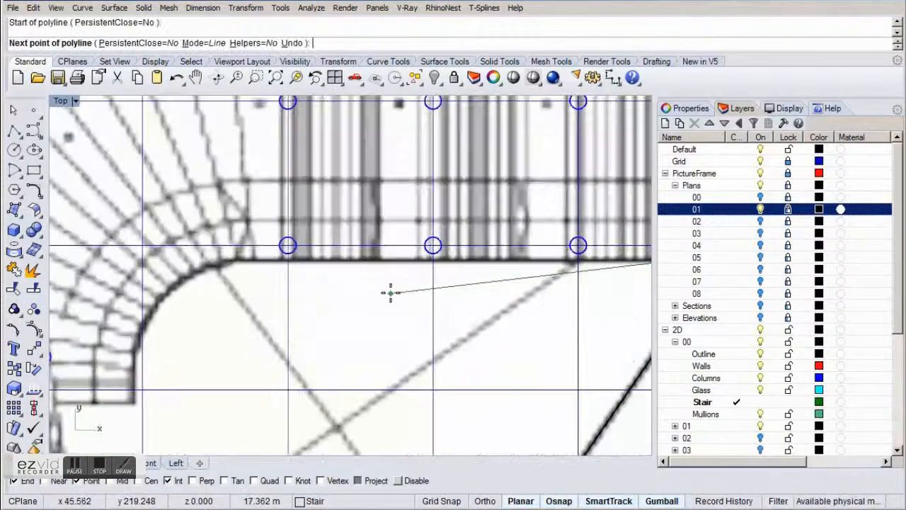
click(316, 263)
key(Return)
Draw a vertical line about 2.3 m long up the stair's inner end, level at its base with the slanted edge's lower endpoint.
right_drag(225, 325, 306, 273)
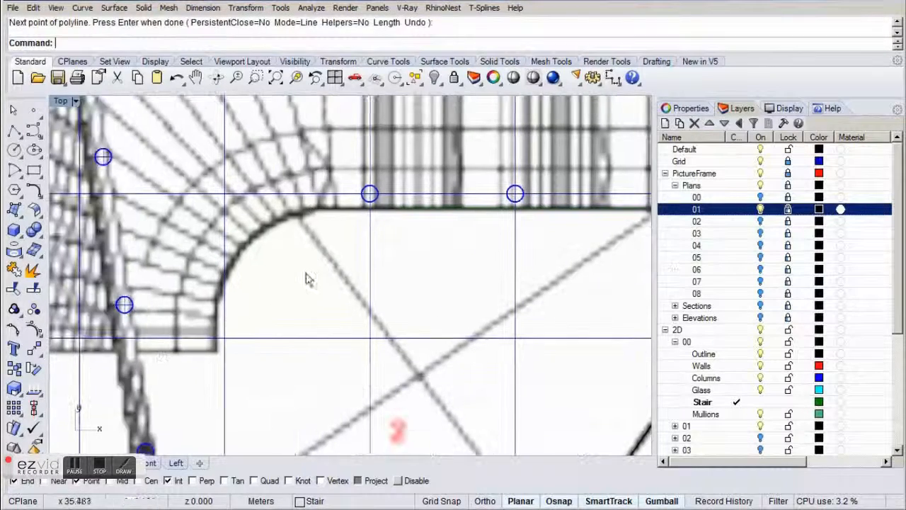
right_click(241, 324)
right_drag(152, 375, 265, 359)
scroll(266, 359, up, 3)
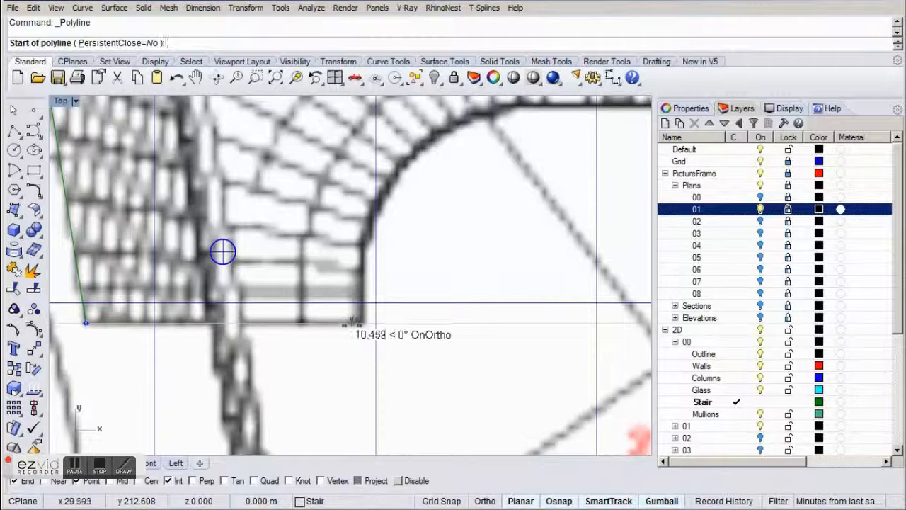
click(363, 323)
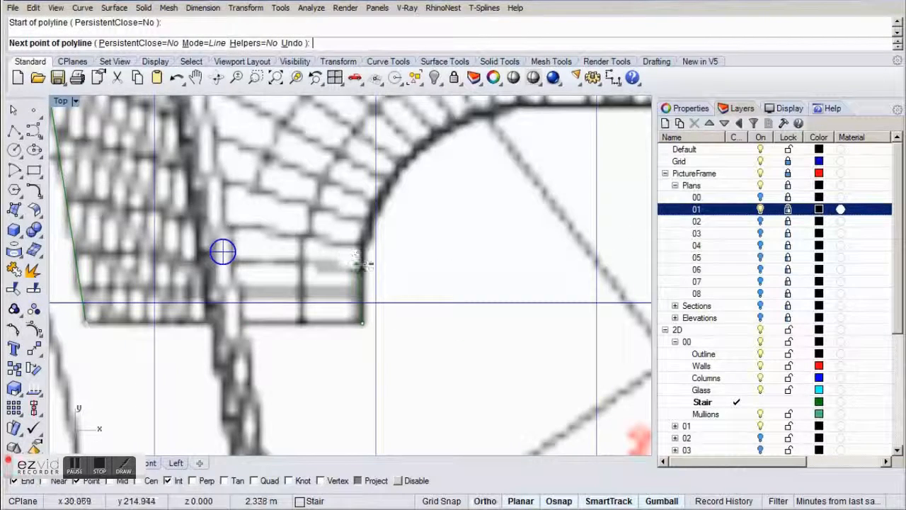
click(363, 264)
right_click(361, 259)
right_drag(452, 261, 343, 302)
Fillet the horizontal inner edge line and the short vertical line with radius 6, trimming but not joining them.
scroll(340, 282, down, 4)
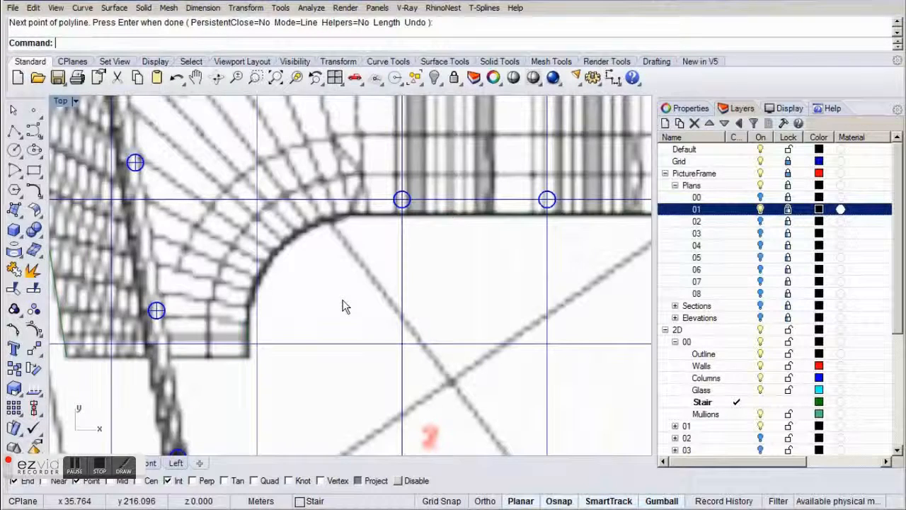
key(Return)
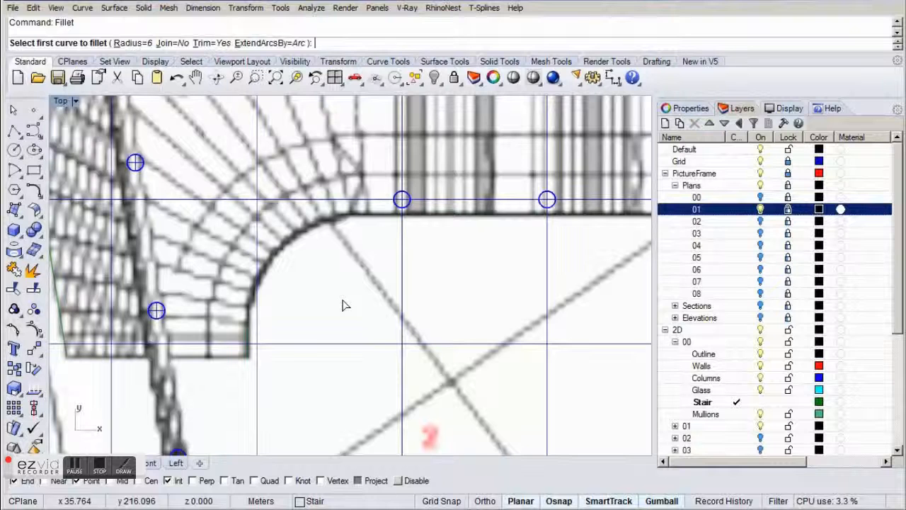
click(512, 215)
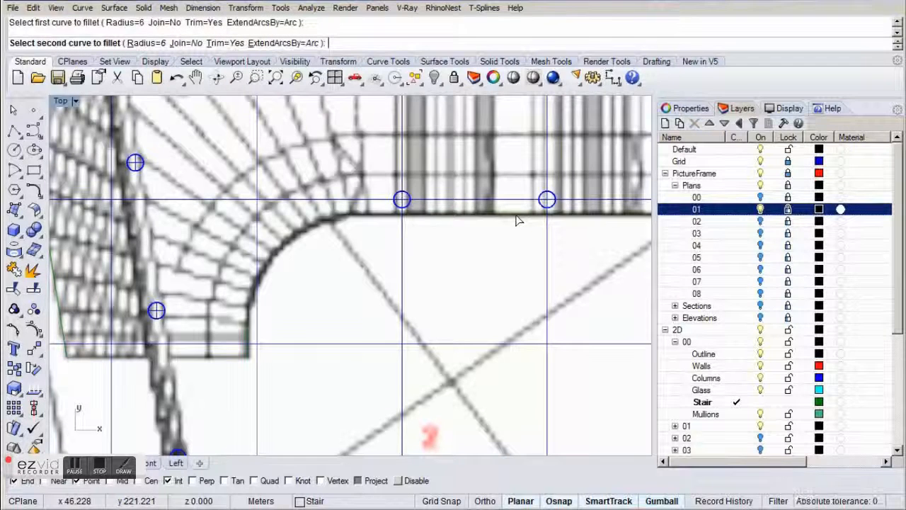
click(250, 328)
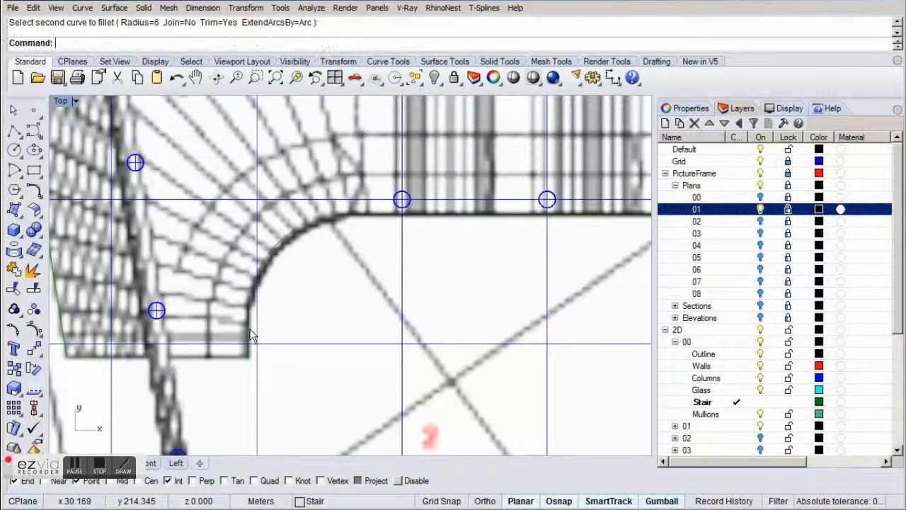
Switch to the Perspective view and turn off the PictureFrame layer to hide the reference plans.
scroll(397, 345, down, 2)
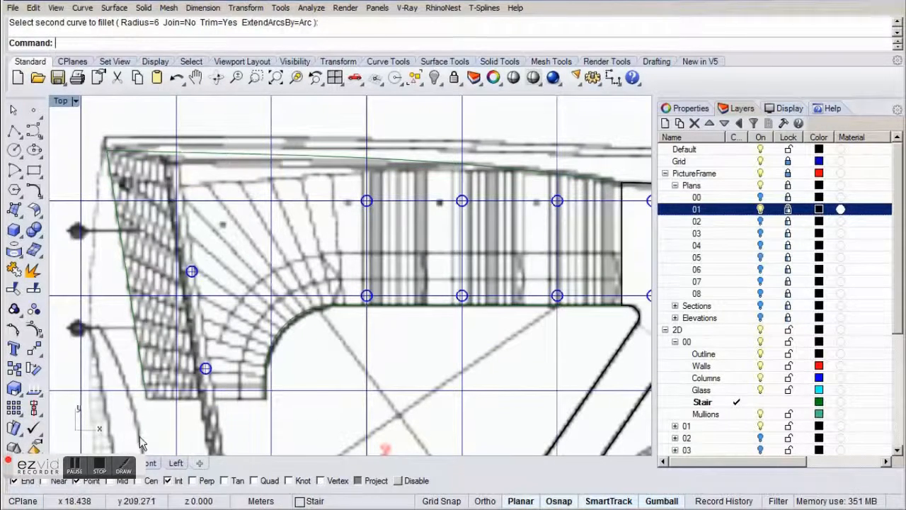
click(76, 463)
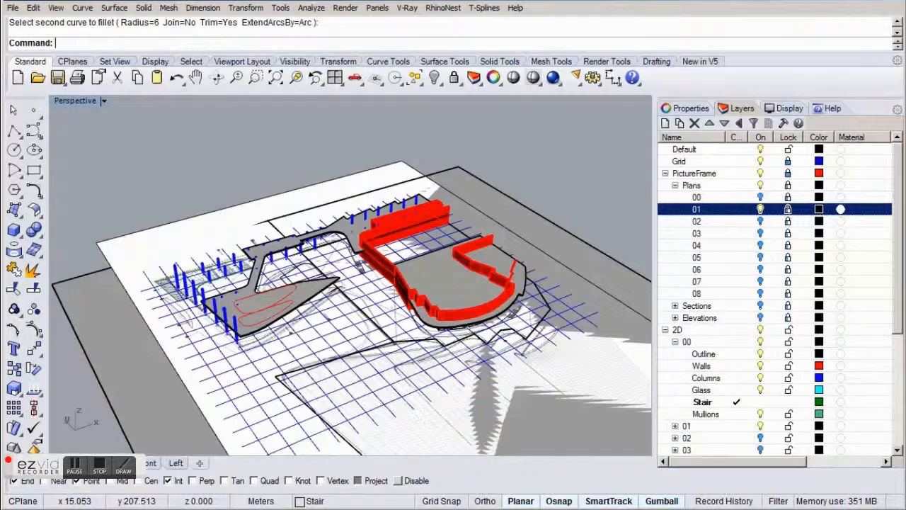
scroll(152, 287, down, 1)
scroll(154, 290, up, 3)
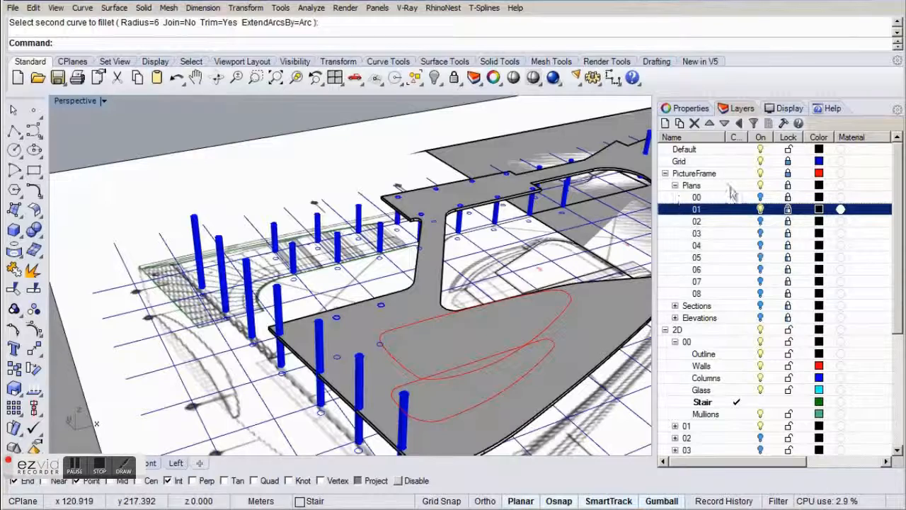
click(761, 174)
scroll(262, 284, up, 3)
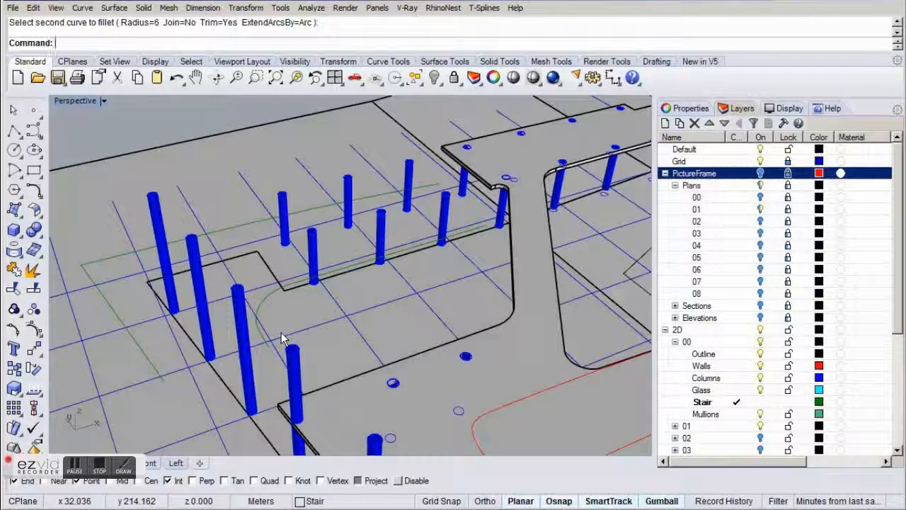
Move all the traced stair outline curves 1.5 m down along the Z axis.
right_drag(282, 338, 274, 316)
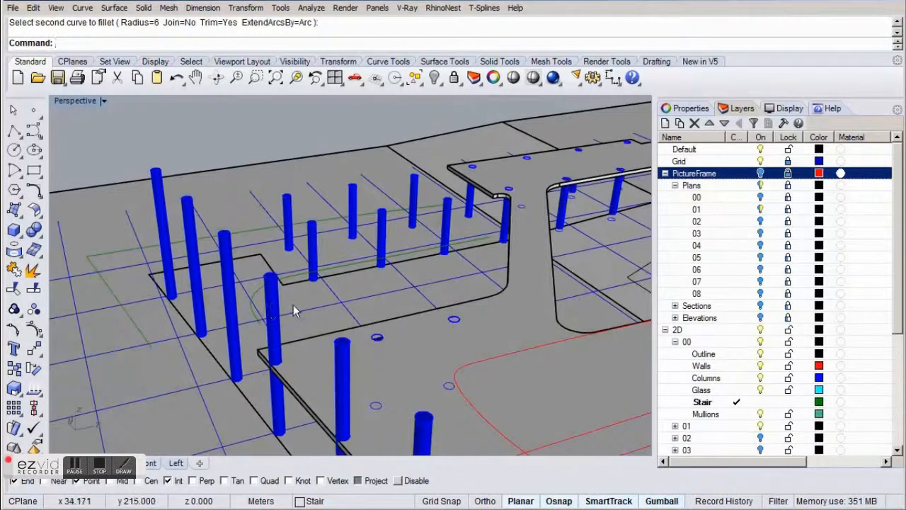
right_drag(331, 294, 299, 281)
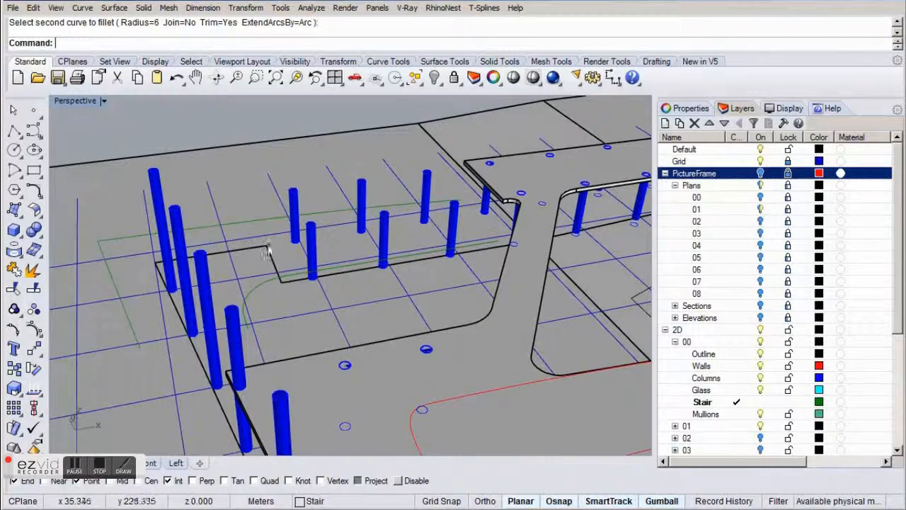
click(259, 226)
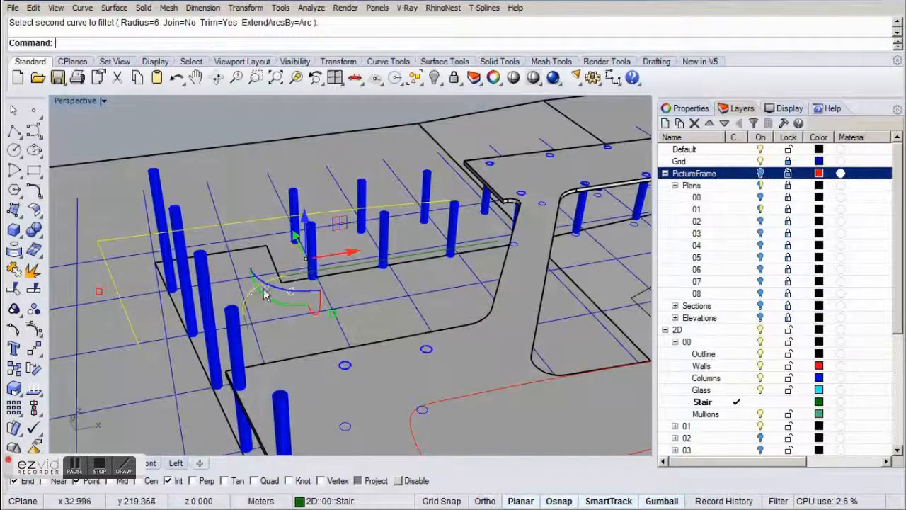
click(251, 321)
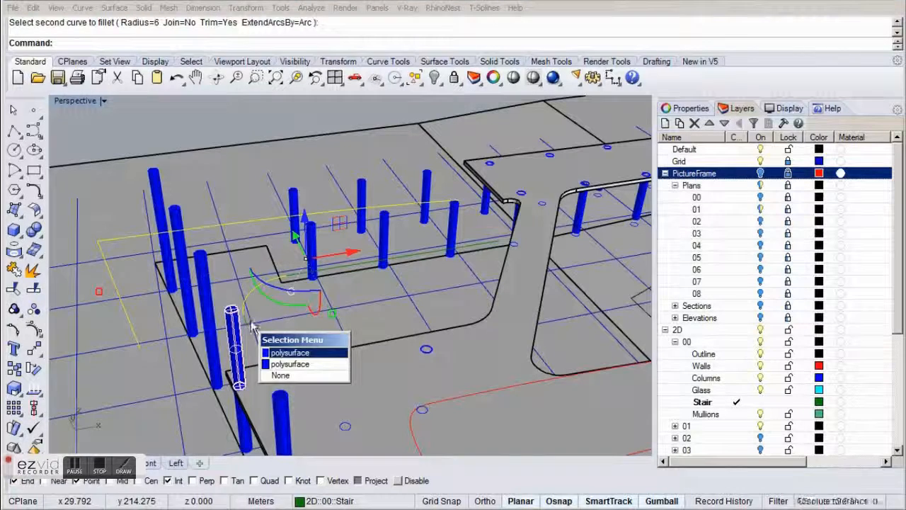
key(Escape)
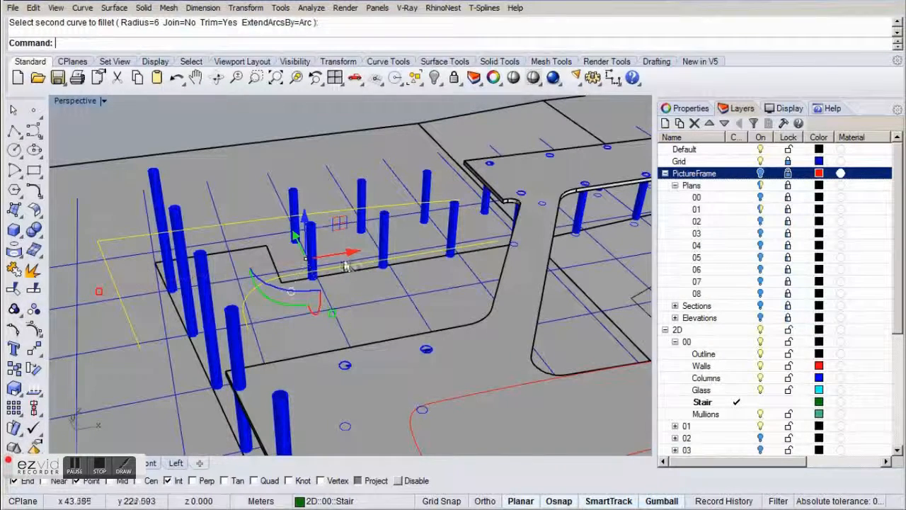
click(306, 226)
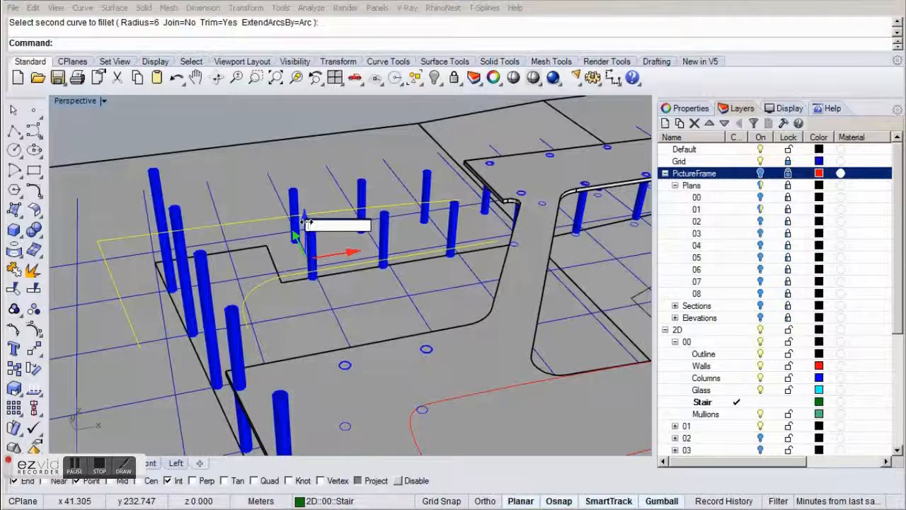
text(-1.5)
key(Return)
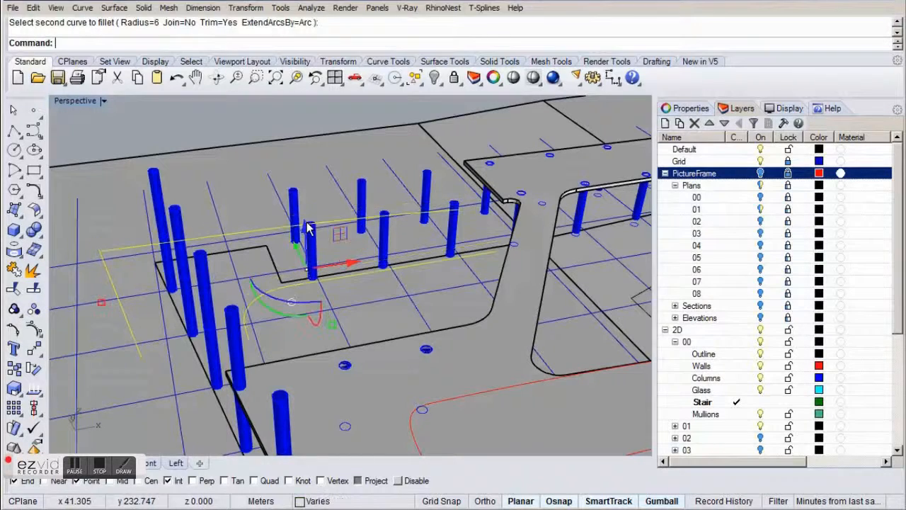
Join the lowered stair curves into one inner edge curve and one outer edge curve.
right_drag(300, 216, 306, 250)
scroll(271, 283, up, 2)
click(272, 283)
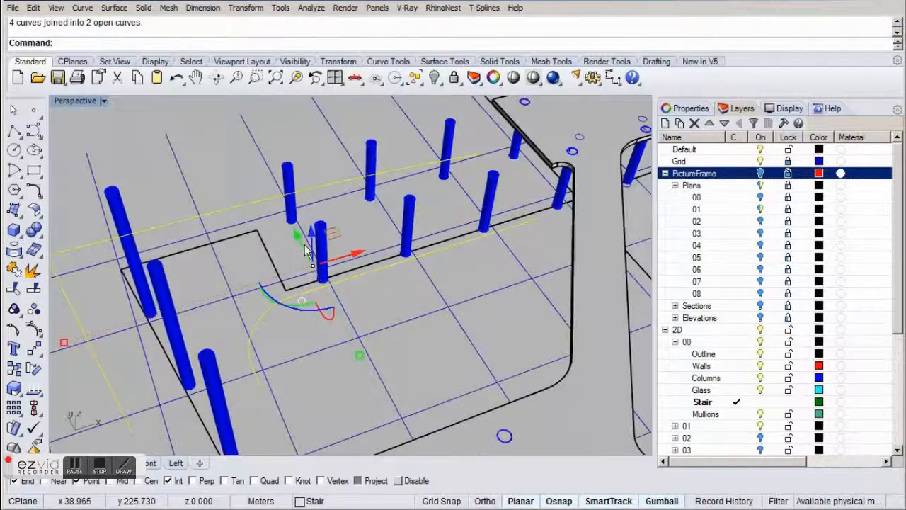
scroll(306, 249, down, 2)
key(Escape)
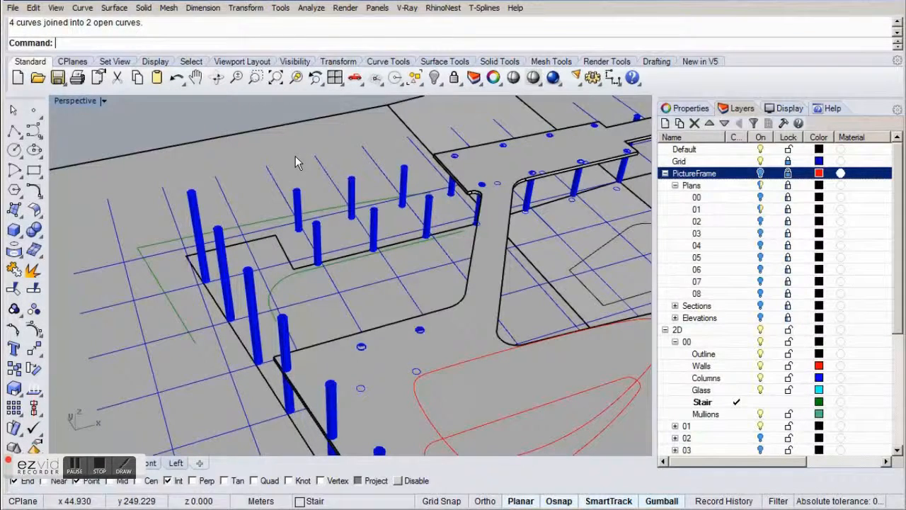
Draw a straight polyline from the lower endpoint of the curved inner stair edge up to the upper slab's corner beside the rounded notch.
right_drag(296, 163, 290, 180)
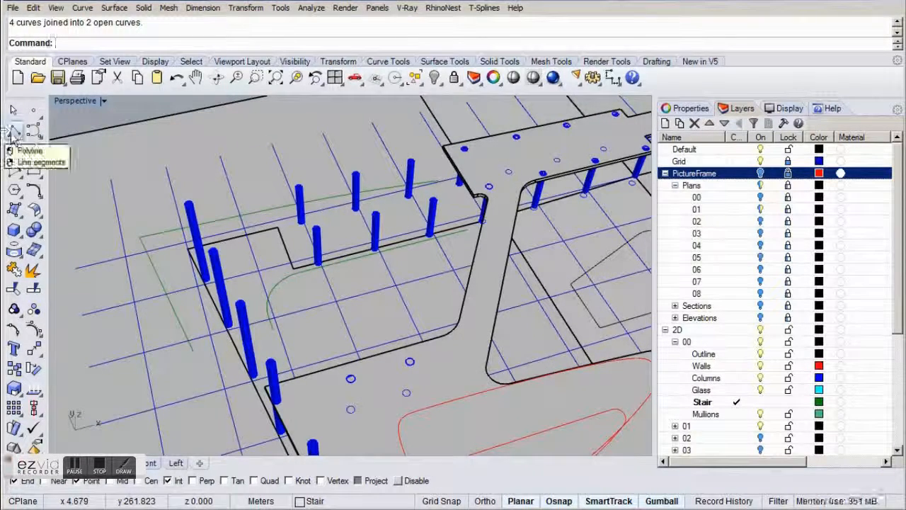
click(15, 135)
right_drag(323, 343, 317, 322)
scroll(343, 307, up, 2)
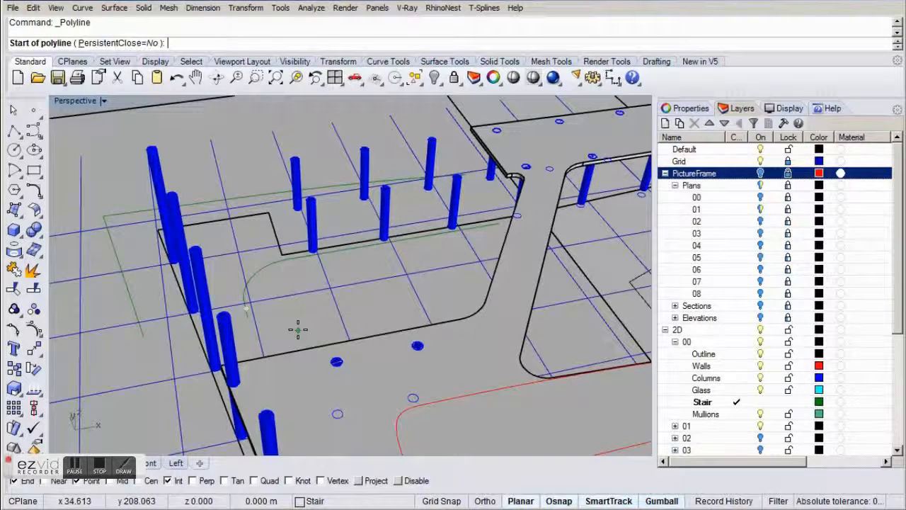
click(247, 311)
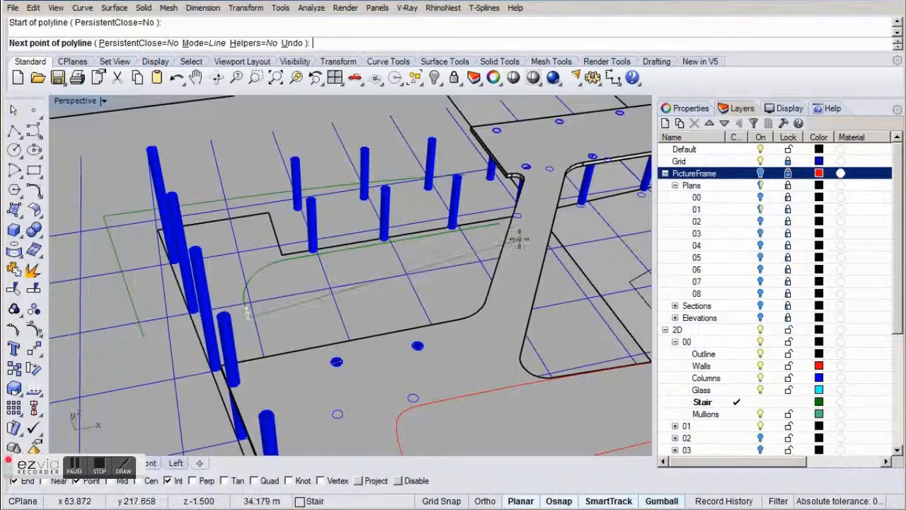
scroll(512, 145, up, 3)
click(480, 242)
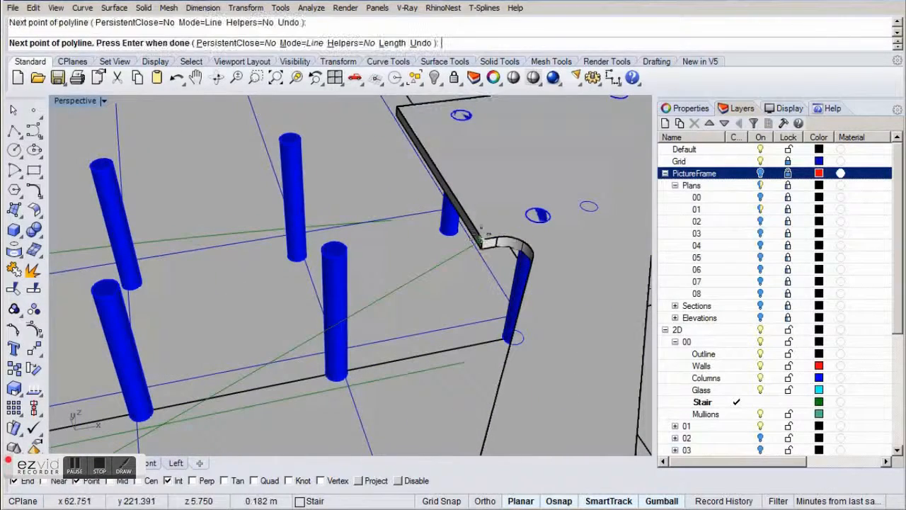
key(Return)
scroll(499, 206, down, 5)
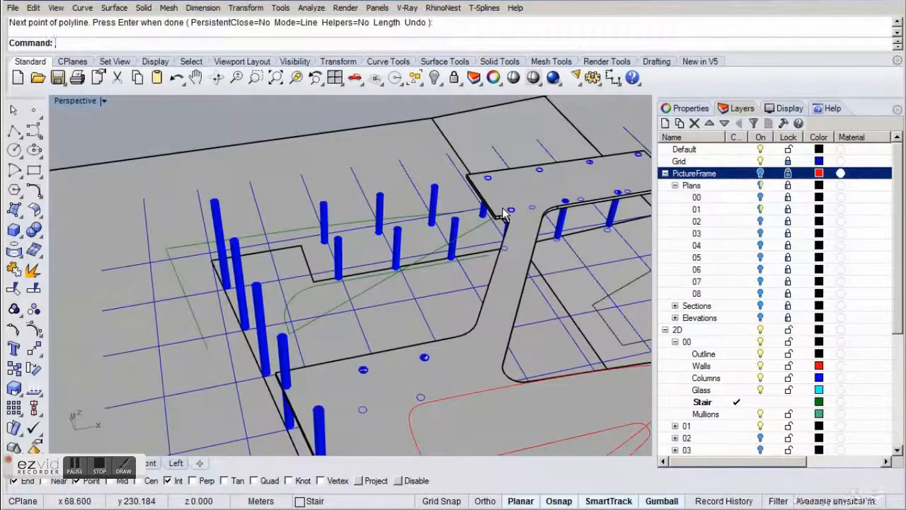
Draw a straight polyline from the slanted outer edge's lower endpoint up to the far corner of the upper slab.
key(Return)
click(207, 349)
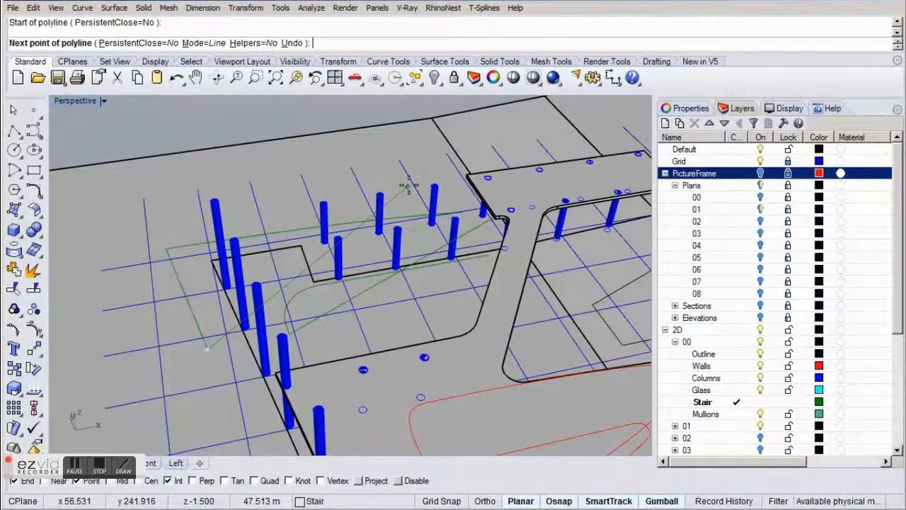
scroll(524, 193, up, 4)
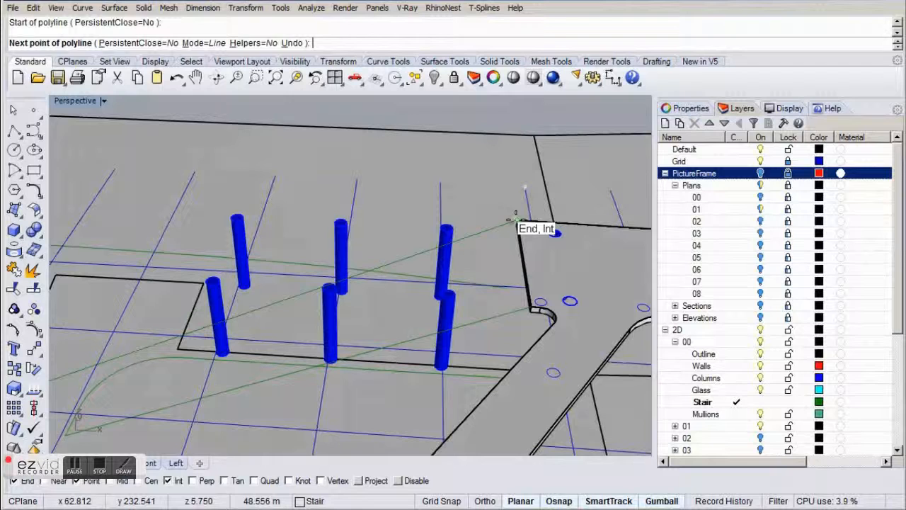
click(517, 222)
key(Return)
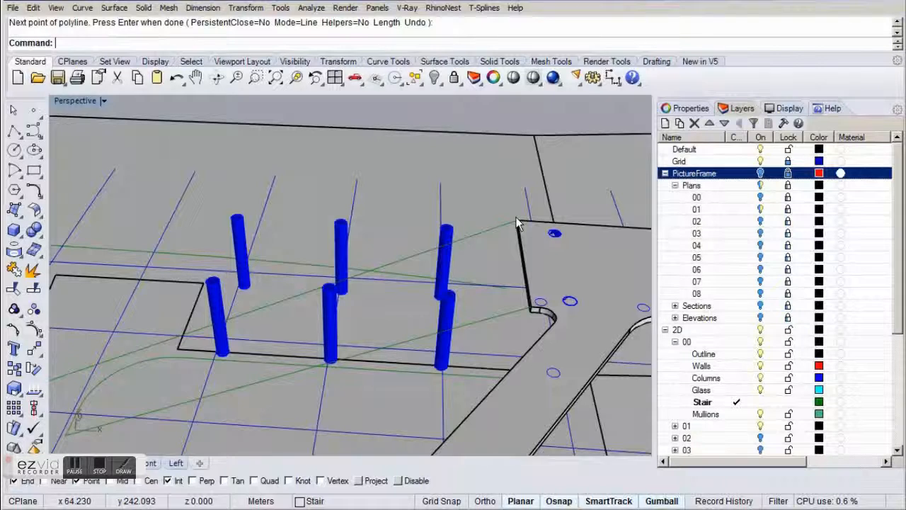
right_drag(365, 275, 379, 276)
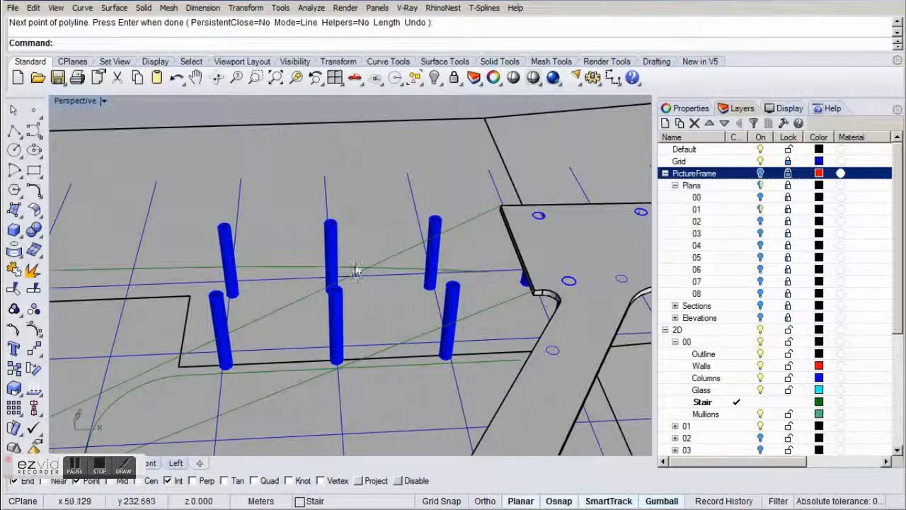
Move both stair edge curves and their two sloped lines together along negative X, clear of the building.
click(302, 296)
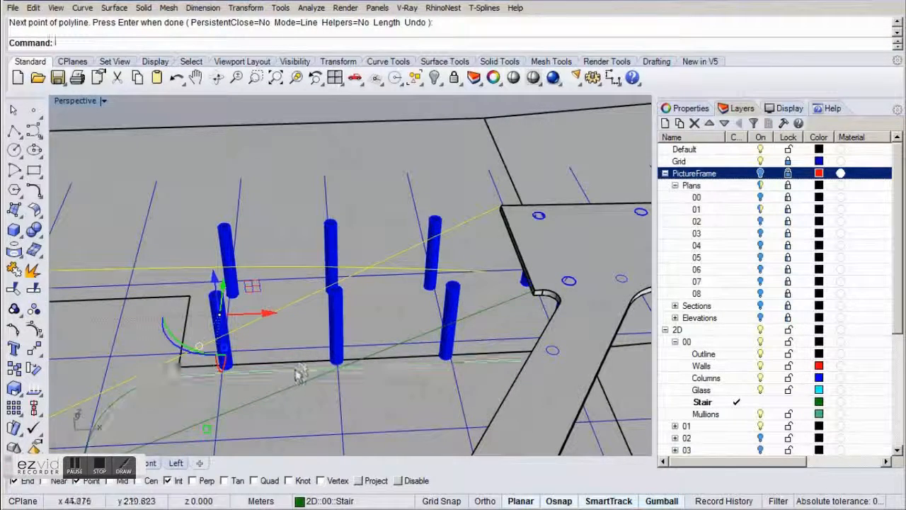
scroll(462, 303, down, 5)
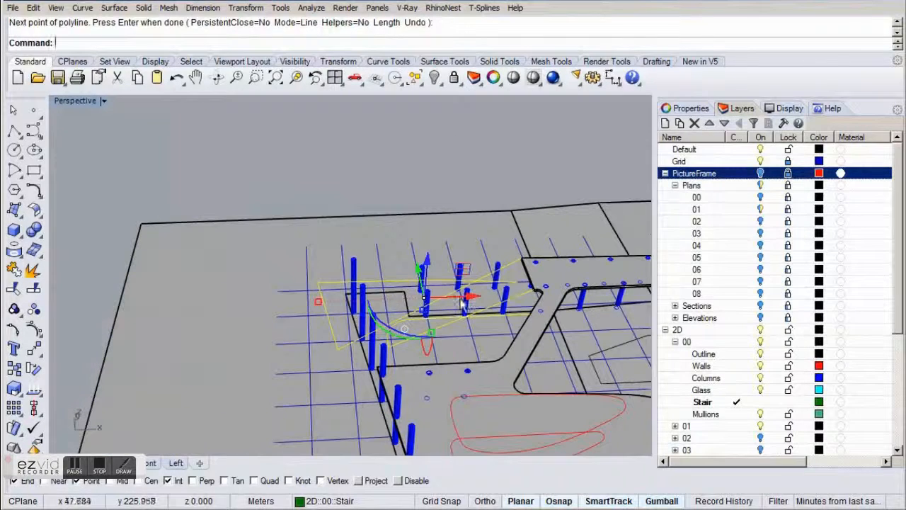
key(Delete)
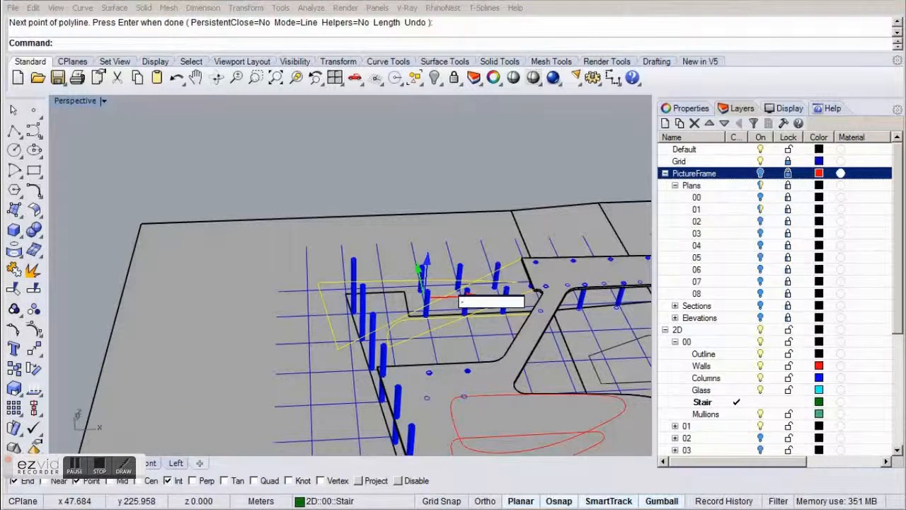
key(Return)
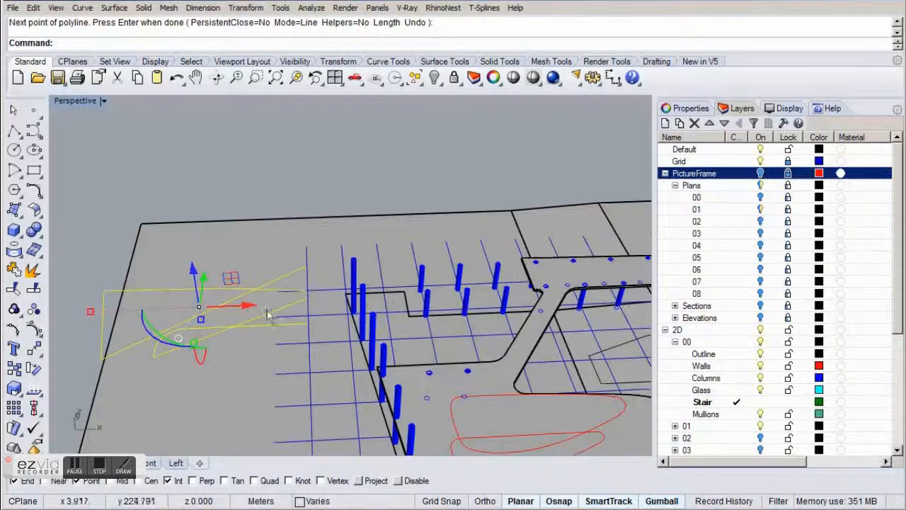
shift+right_drag(266, 307, 345, 296)
Move the outer stair edge curve and its sloped line further along negative X, apart from the inner pair.
click(313, 260)
click(191, 279)
shift+click(211, 337)
click(325, 290)
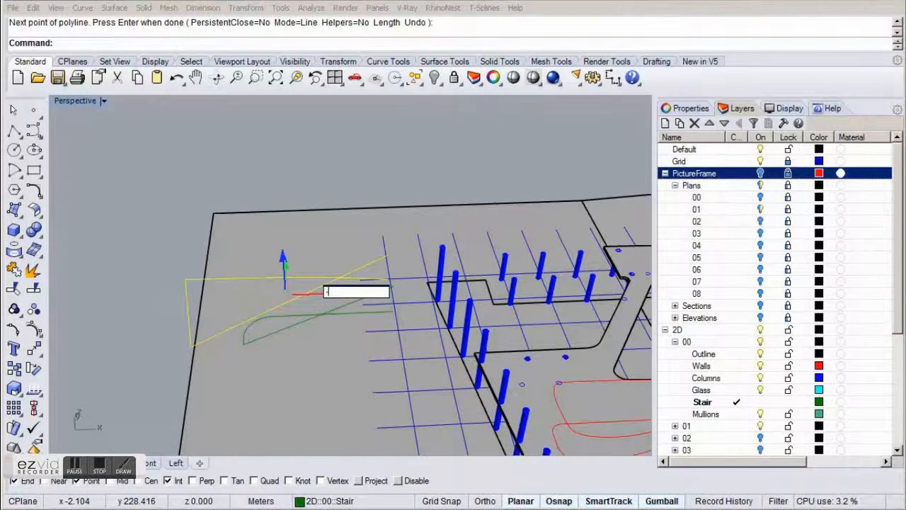
key(Return)
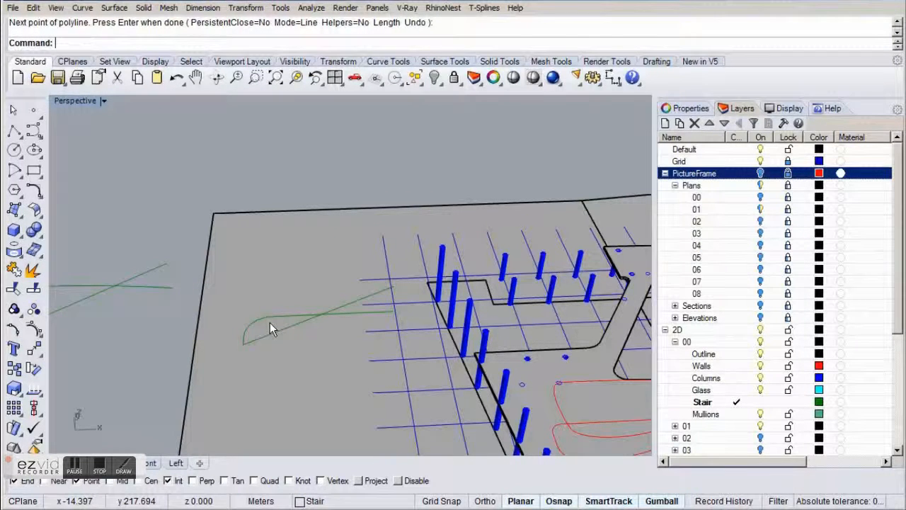
Examine the inner stair edge curve and its sloped line, first in perspective and then in plan.
scroll(291, 342, up, 5)
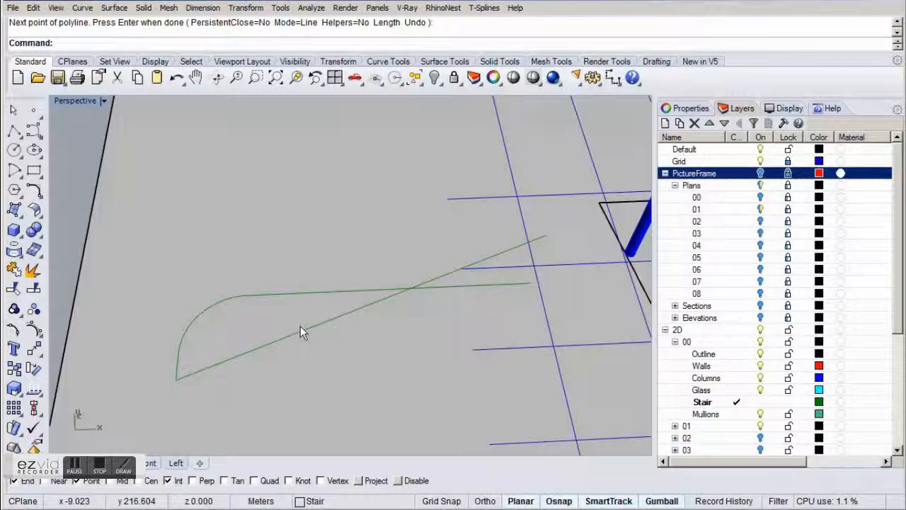
click(309, 295)
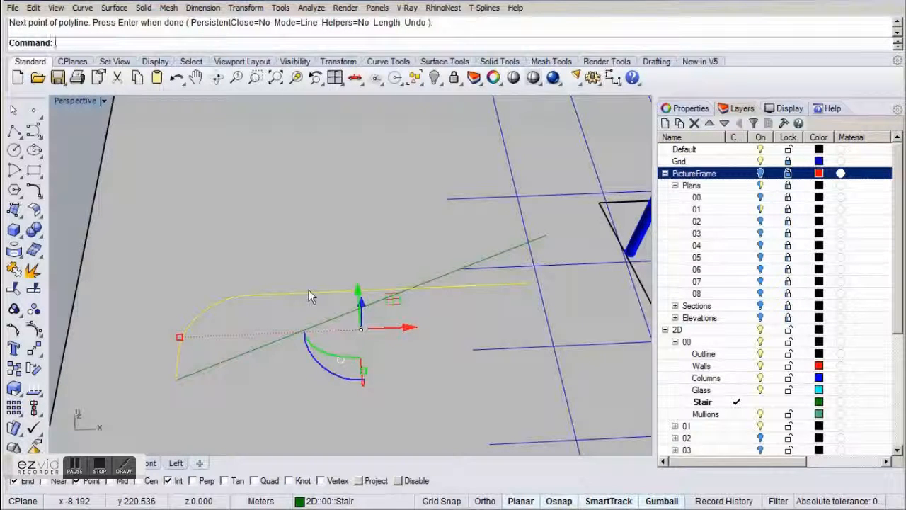
click(286, 339)
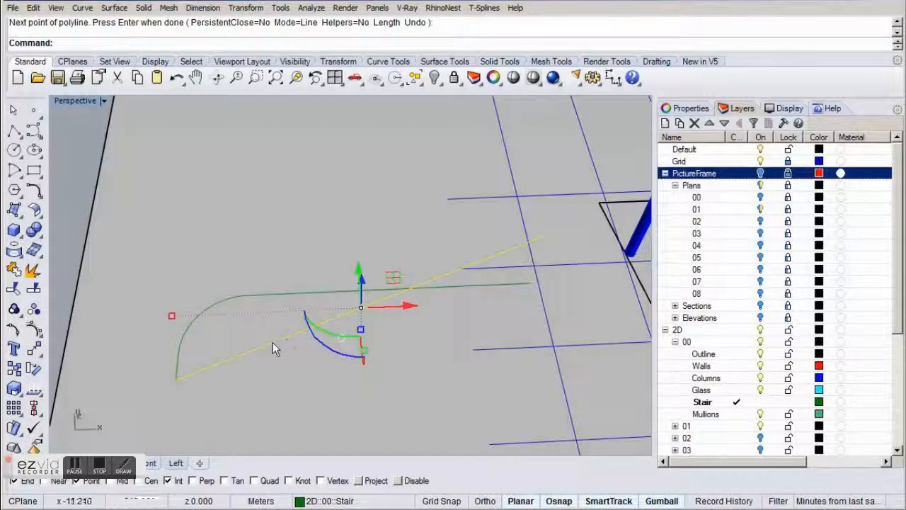
click(119, 462)
right_drag(273, 356, 575, 289)
right_drag(276, 308, 411, 300)
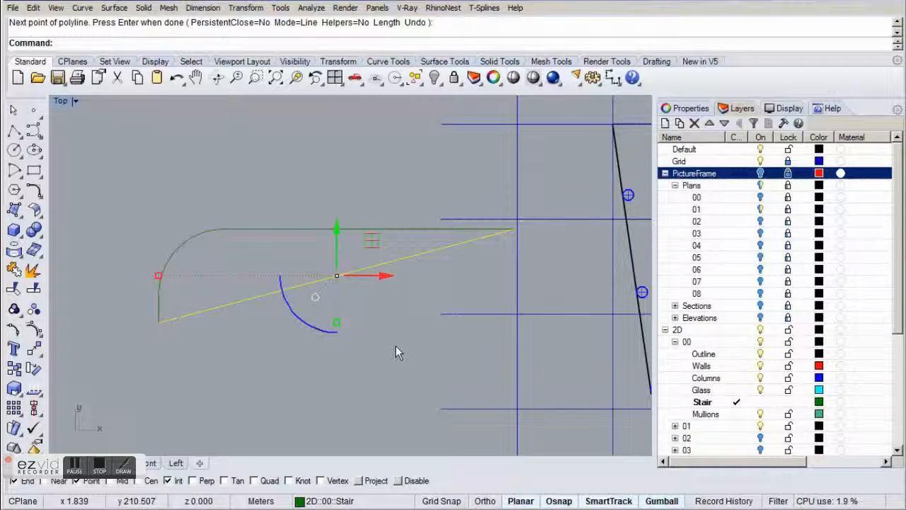
key(Return)
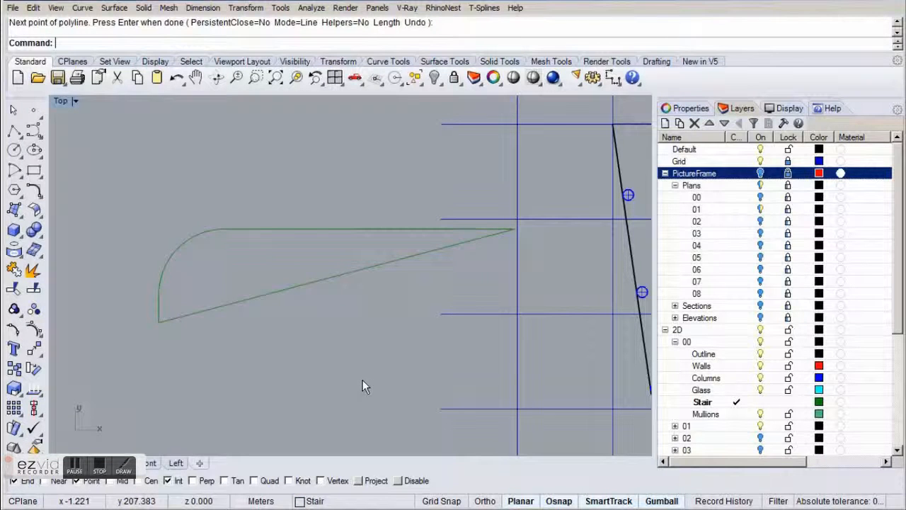
Rotate the inner stair curve and its sloped line in plan about their slab-end point, with Project snapping on, until the sloped line is horizontal.
drag(157, 215, 142, 196)
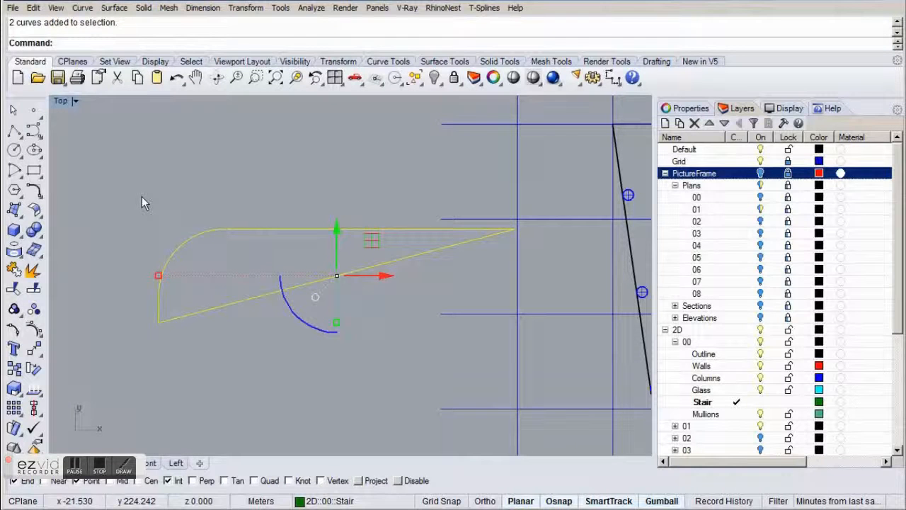
text(Rotate)
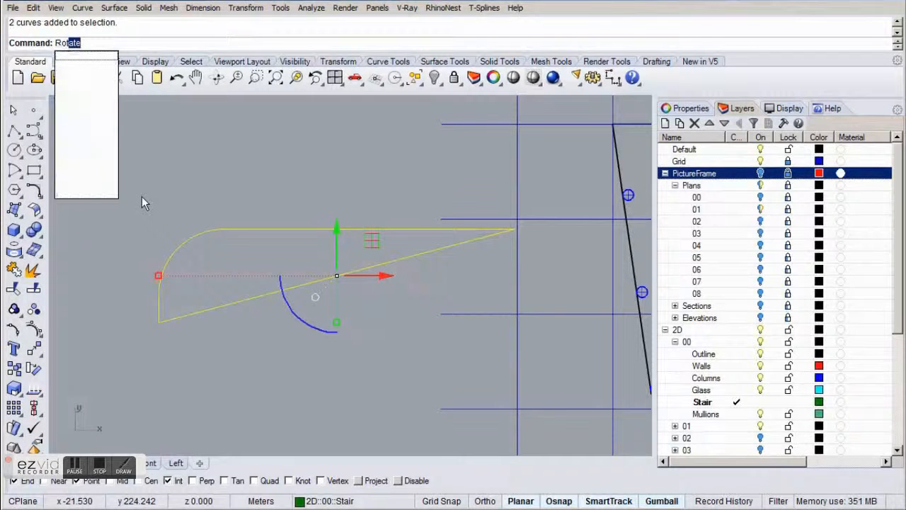
key(Return)
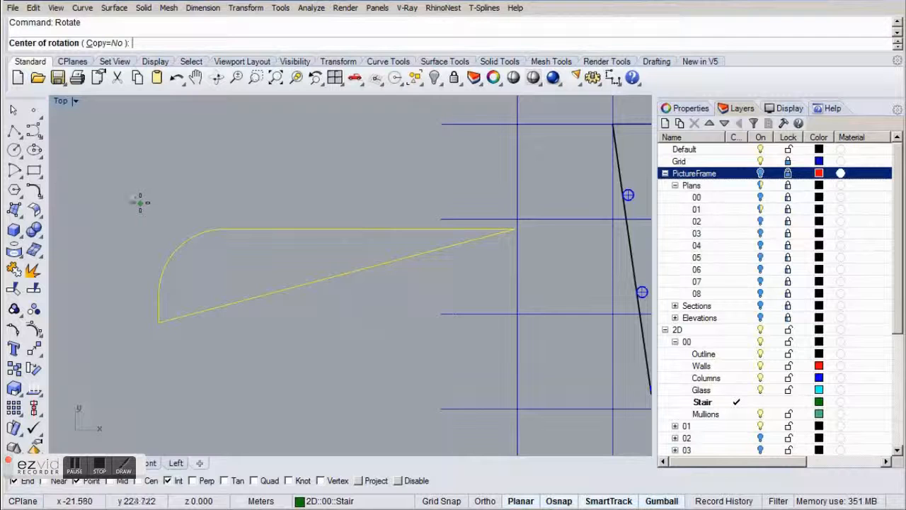
click(369, 482)
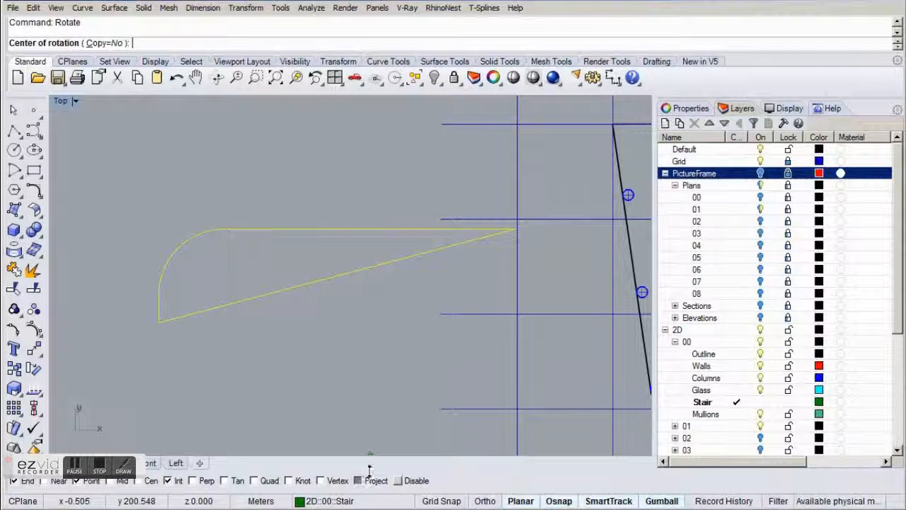
click(513, 230)
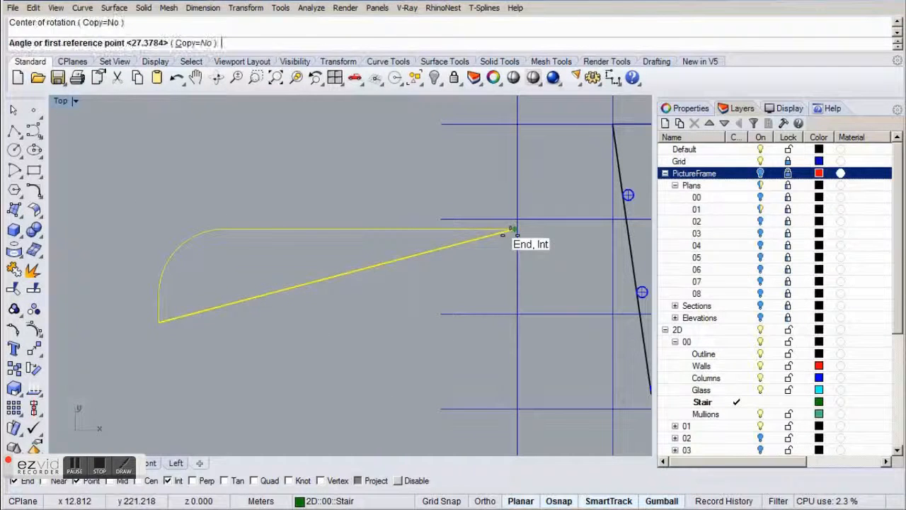
click(158, 324)
shift+click(131, 243)
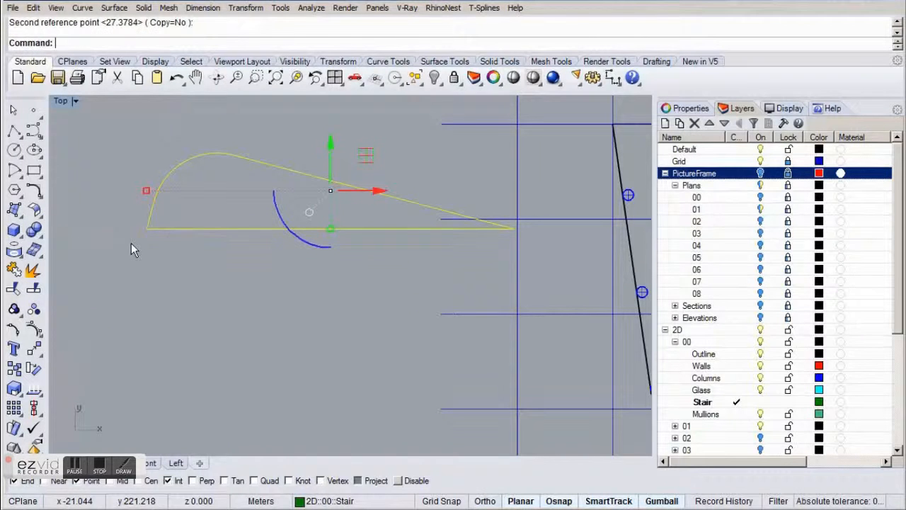
key(Escape)
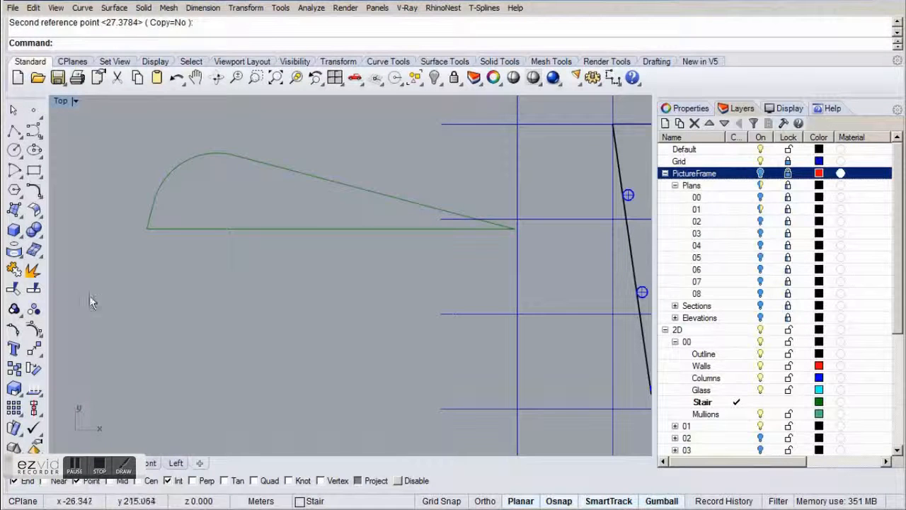
Build a 3D inner stair edge with Crv2View from the plan curve in Top and the sloped line in Front, and inspect it in perspective.
double_click(62, 100)
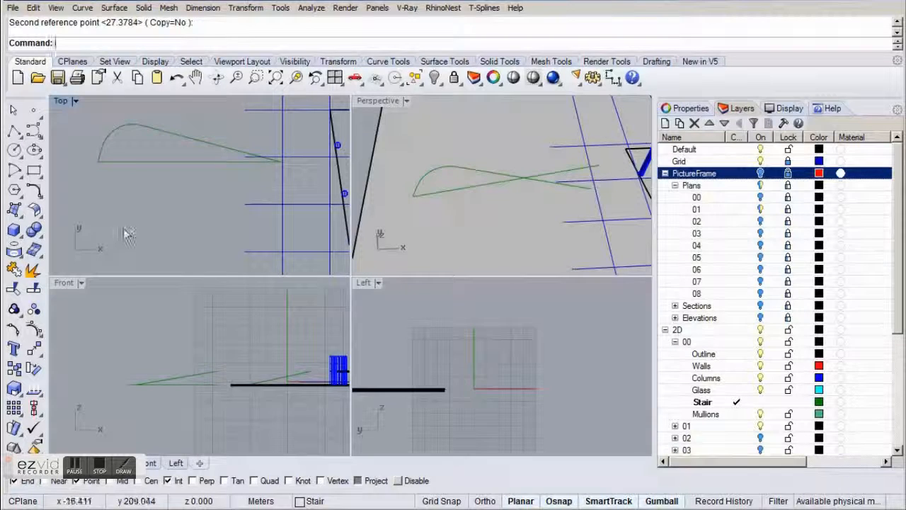
text(Crv2View)
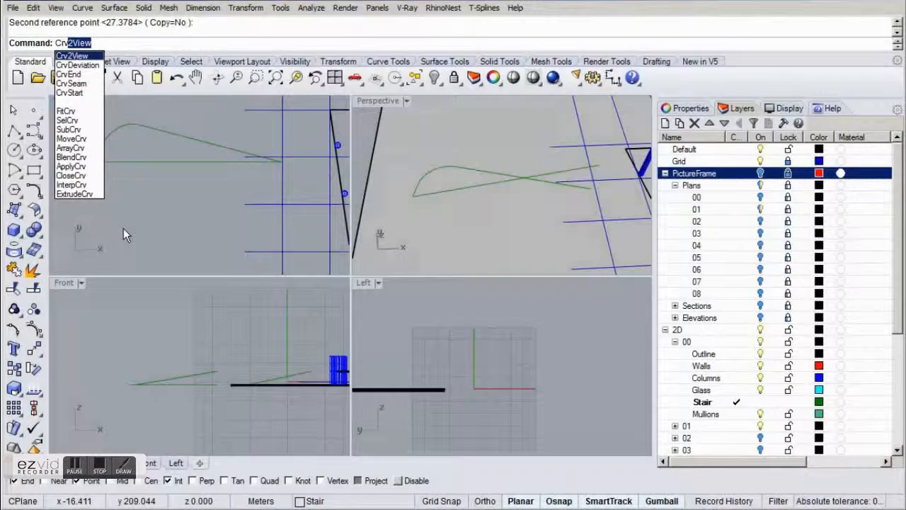
key(Return)
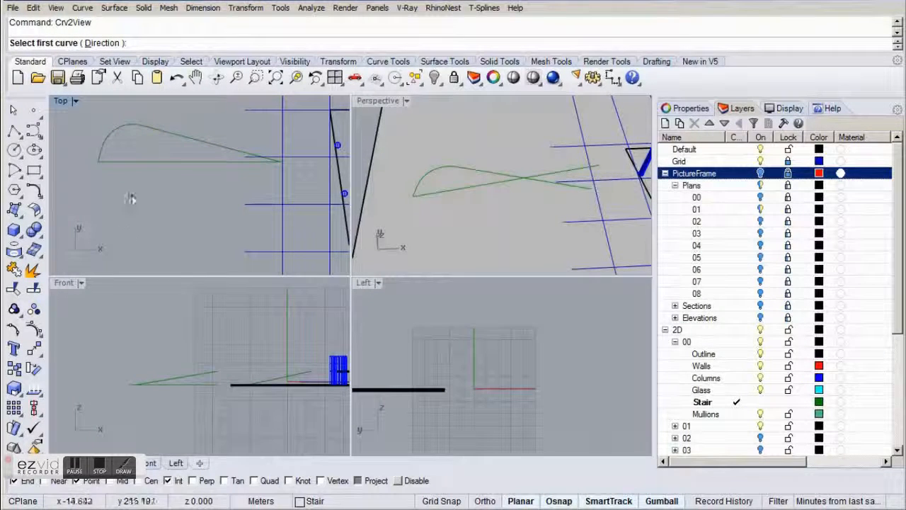
click(164, 140)
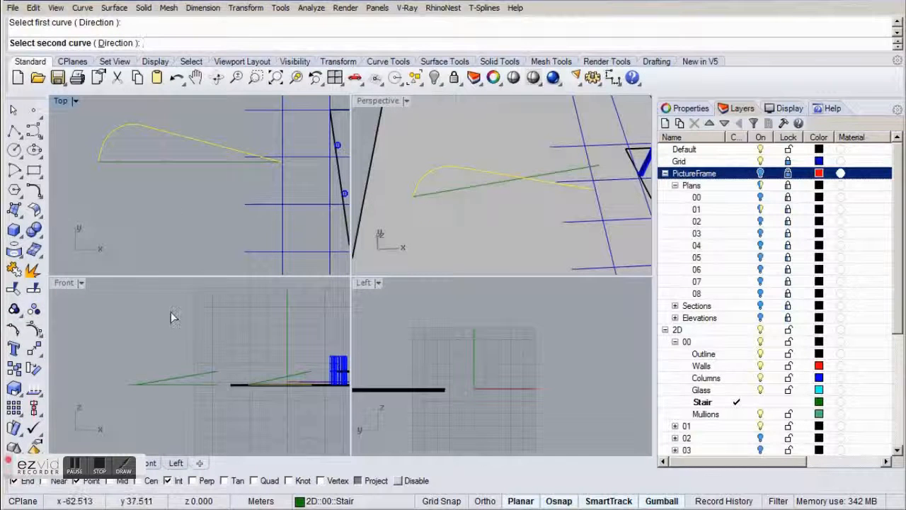
right_drag(272, 353, 198, 331)
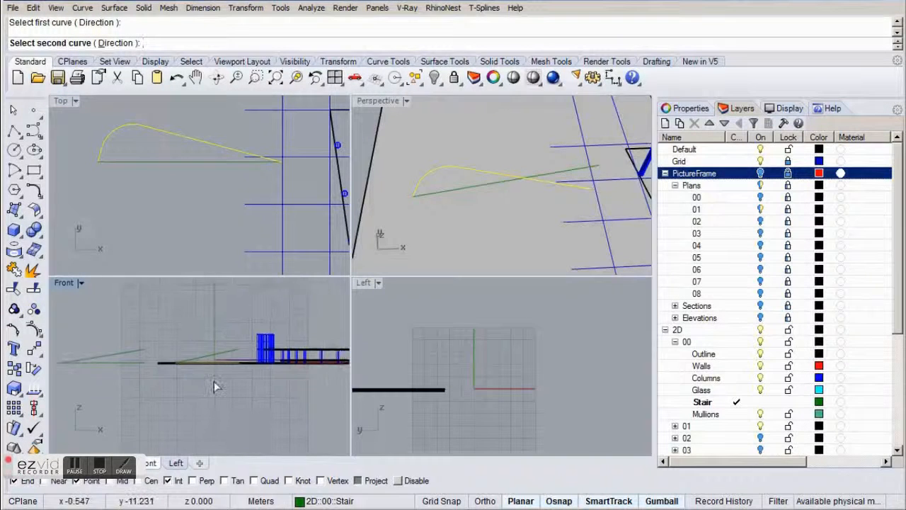
scroll(218, 379, up, 7)
click(222, 332)
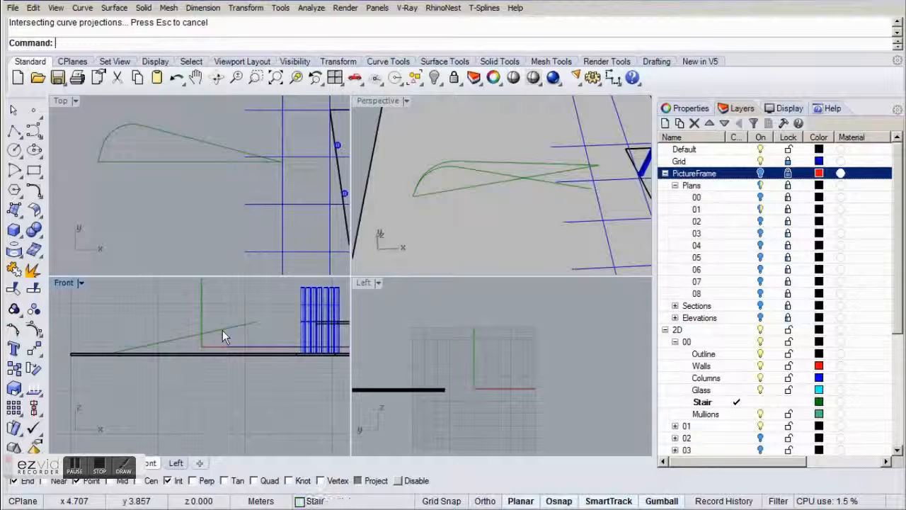
double_click(380, 113)
right_drag(203, 318, 305, 247)
click(308, 245)
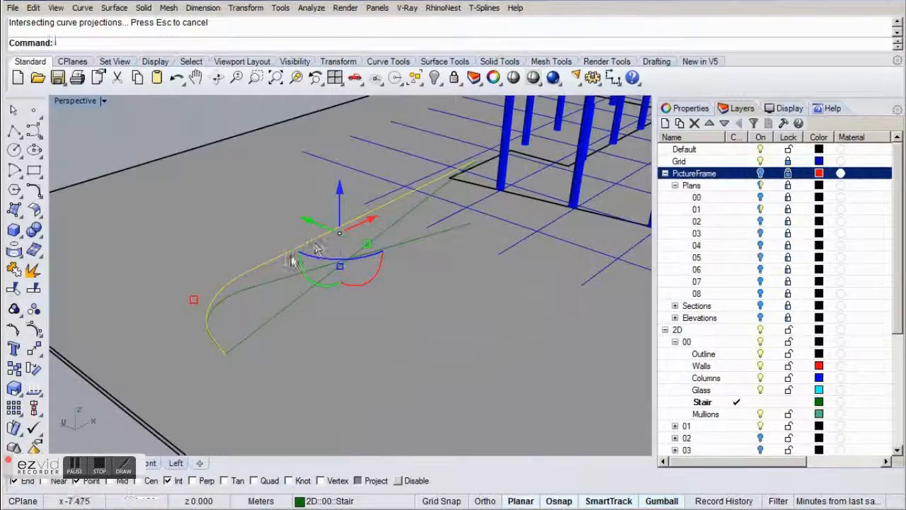
mouse_move(257, 380)
right_down()
mouse_move(415, 308)
mouse_move(381, 313)
mouse_move(175, 401)
right_up()
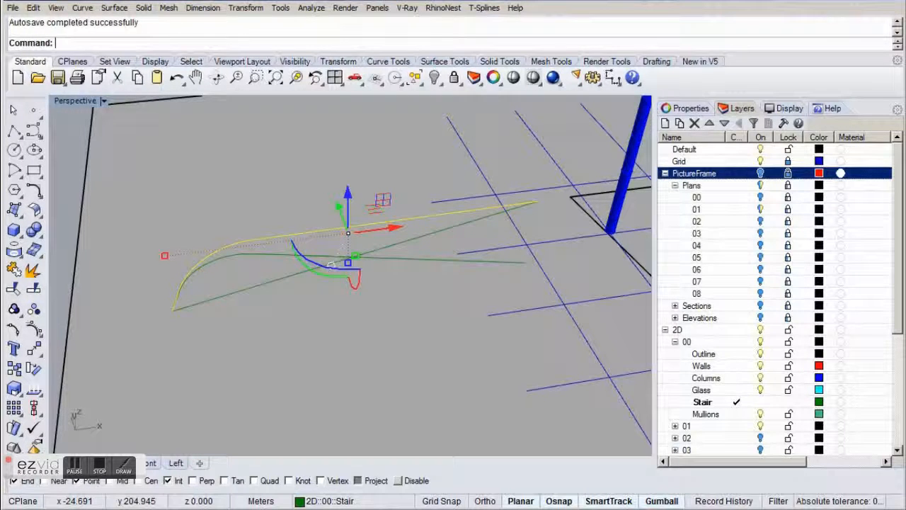
Rotate all three inner stair curves back in plan about their slab-end point until the curve's straight run is horizontal.
click(119, 464)
click(241, 298)
drag(260, 305, 145, 134)
text(Rot)
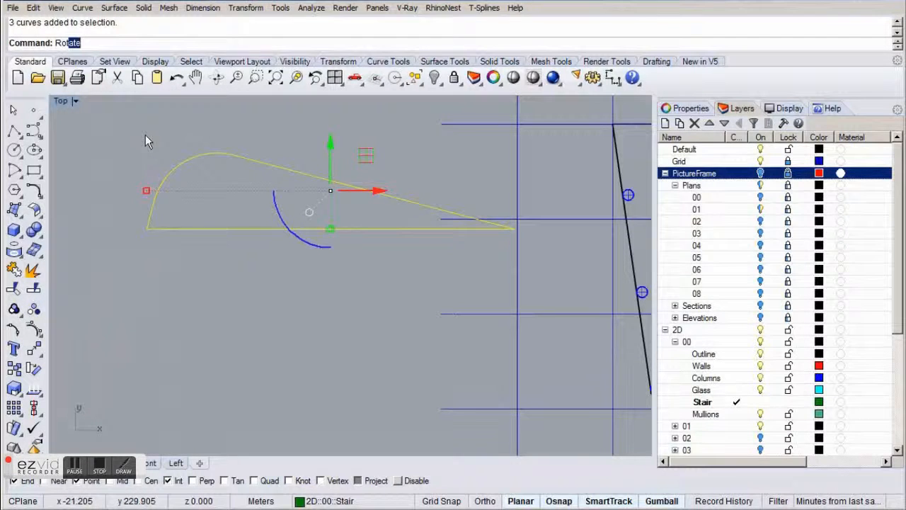
key(Return)
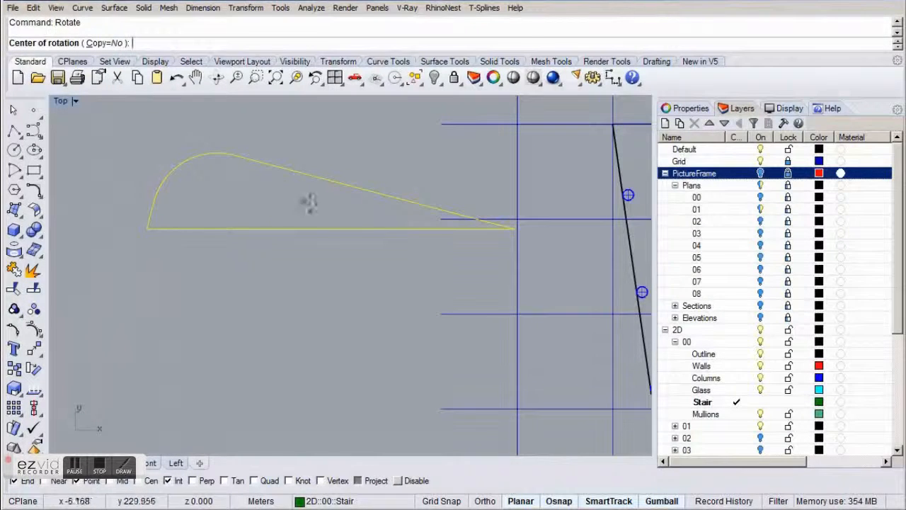
click(515, 228)
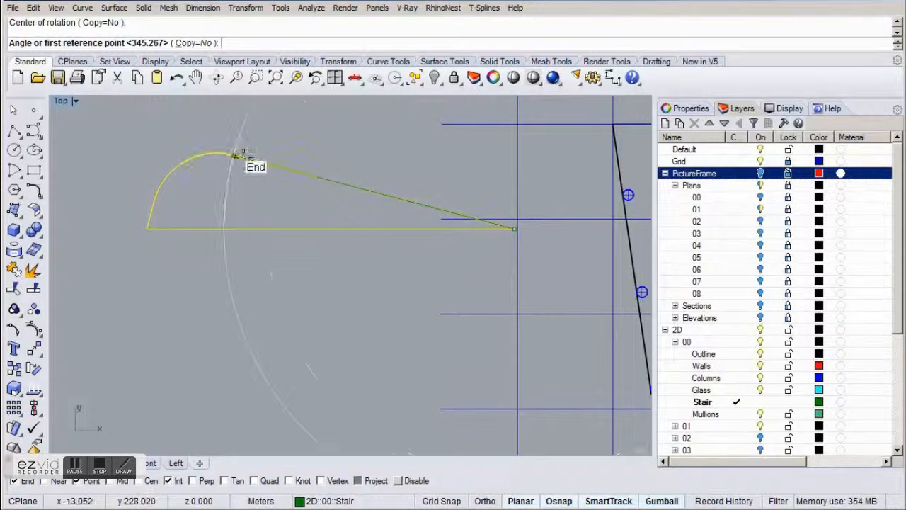
click(234, 155)
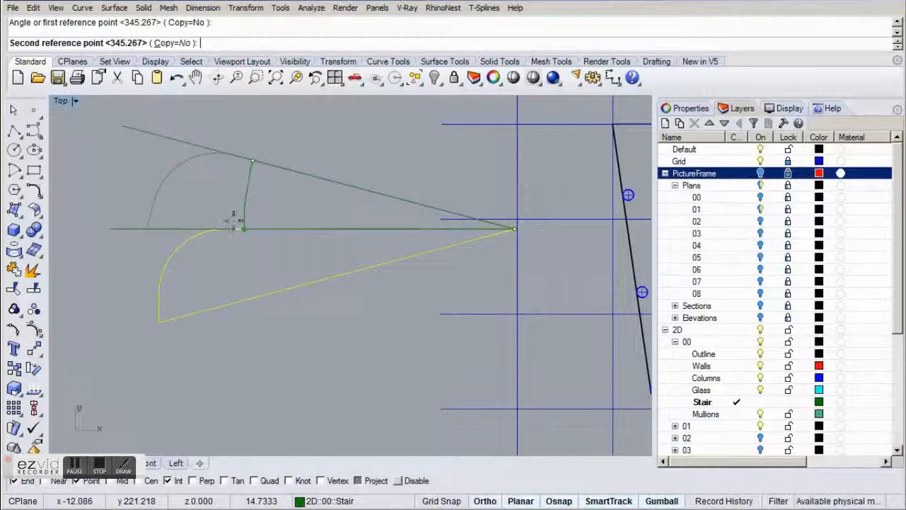
click(235, 229)
click(248, 356)
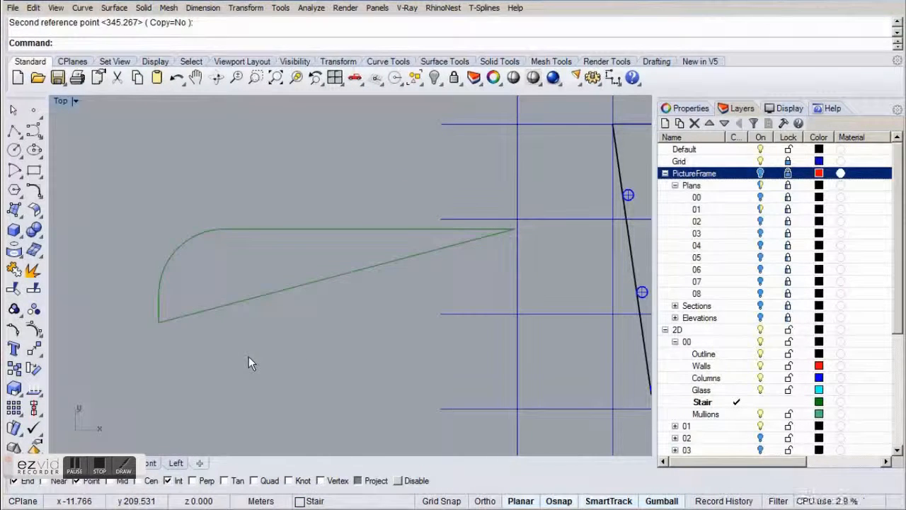
Draw a horizontal reference polyline in plan from the slab-end point of the outer stair curves, running along negative X.
right_drag(109, 361, 536, 376)
right_drag(243, 286, 477, 328)
scroll(476, 328, down, 2)
scroll(453, 334, down, 1)
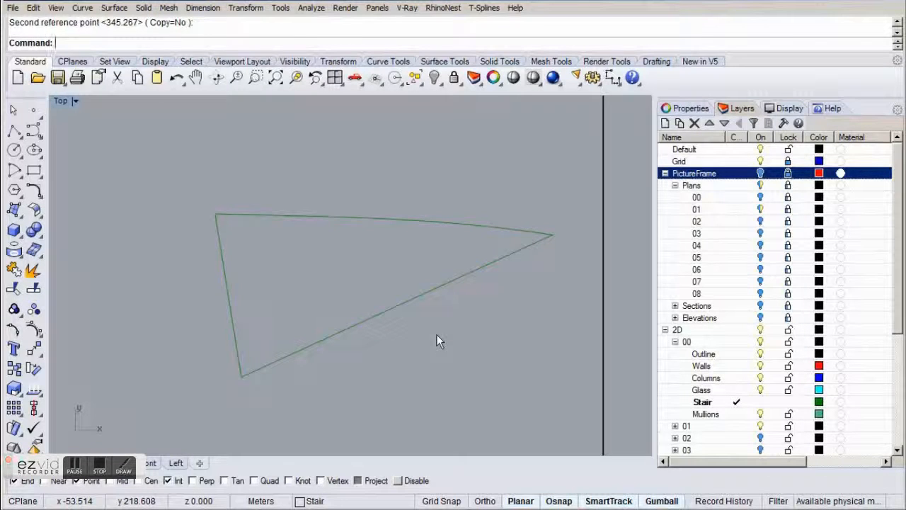
click(14, 131)
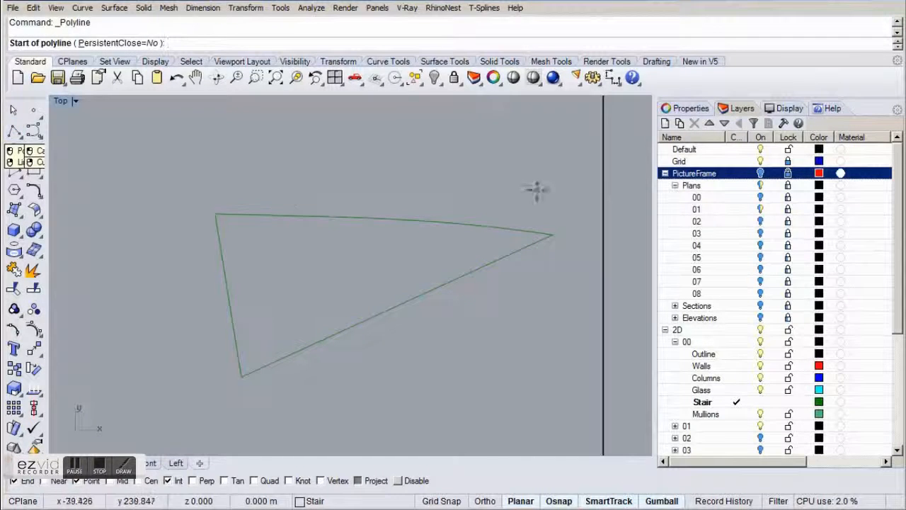
click(554, 235)
click(339, 256)
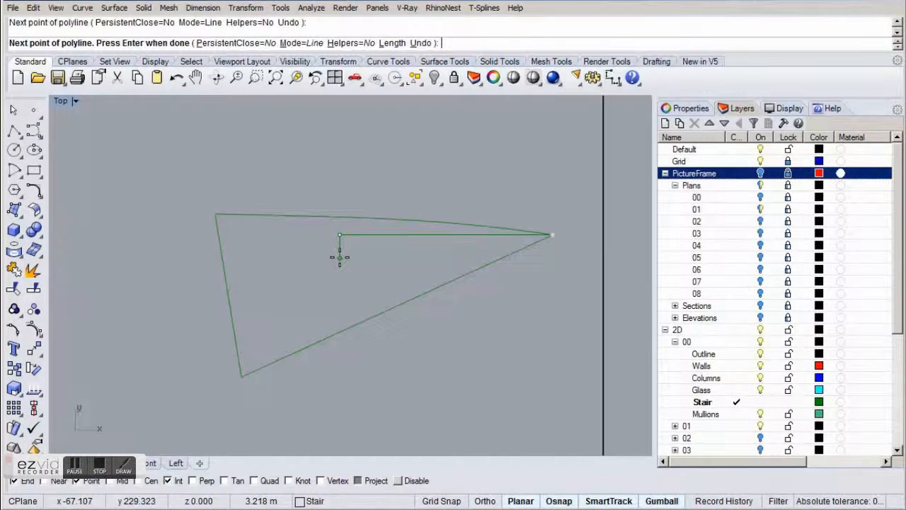
key(Return)
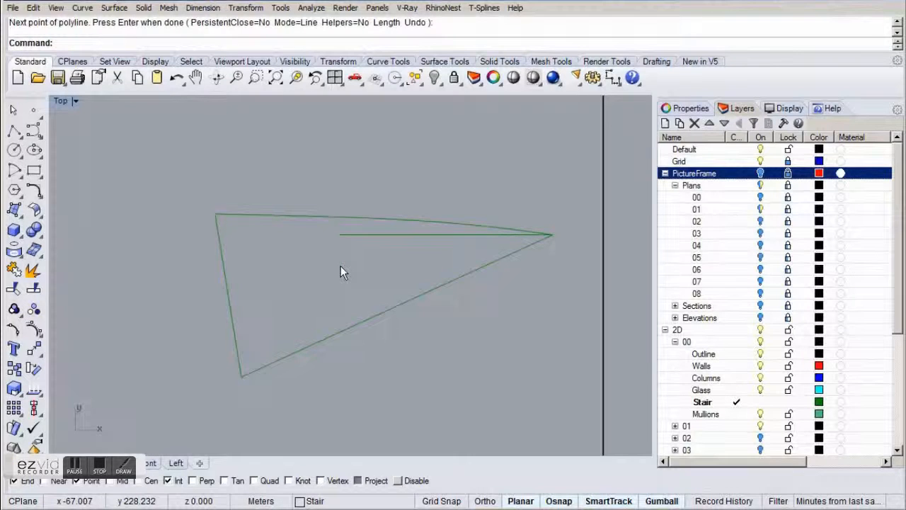
Rotate the outer stair edge, its sloped line and the reference line in plan about their shared slab-end point until the sloped line is horizontal.
drag(150, 142, 580, 407)
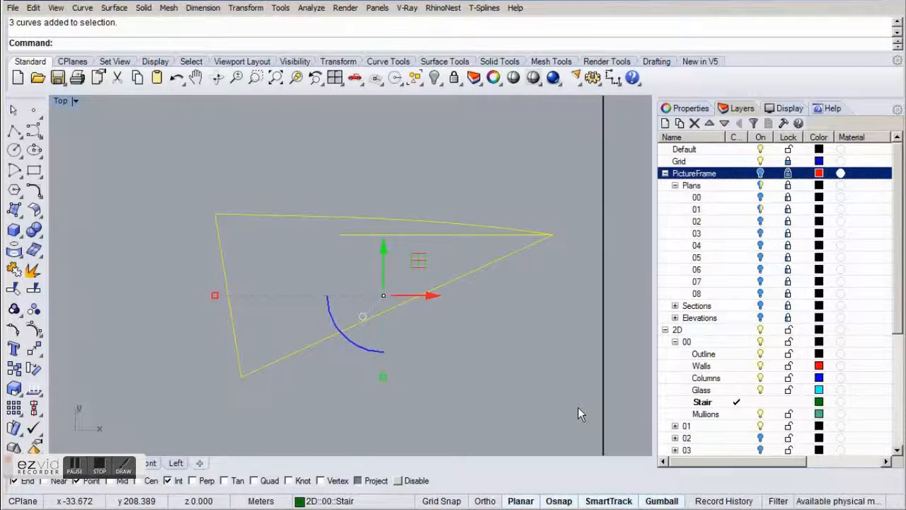
text(ro)
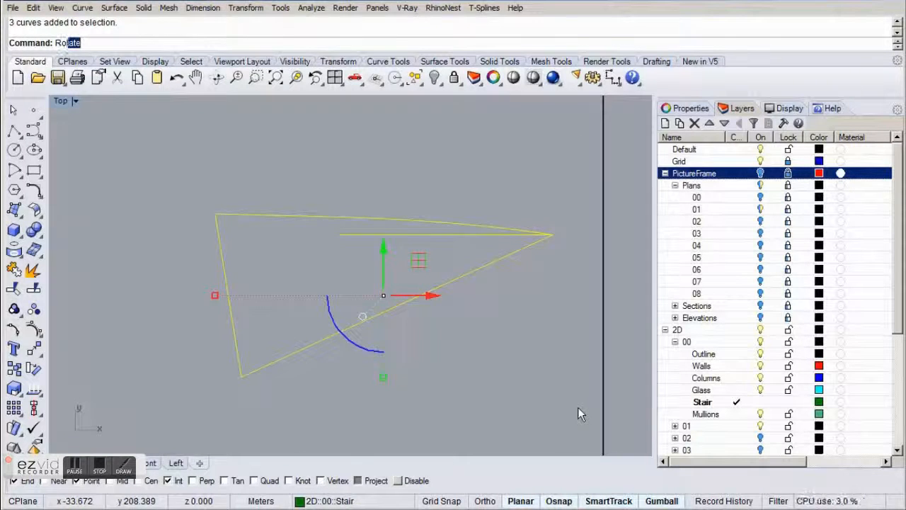
key(Return)
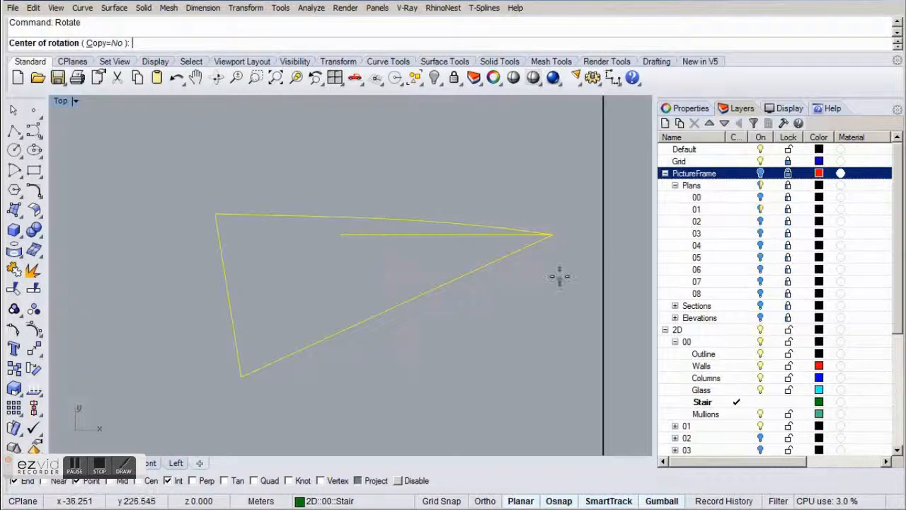
click(554, 235)
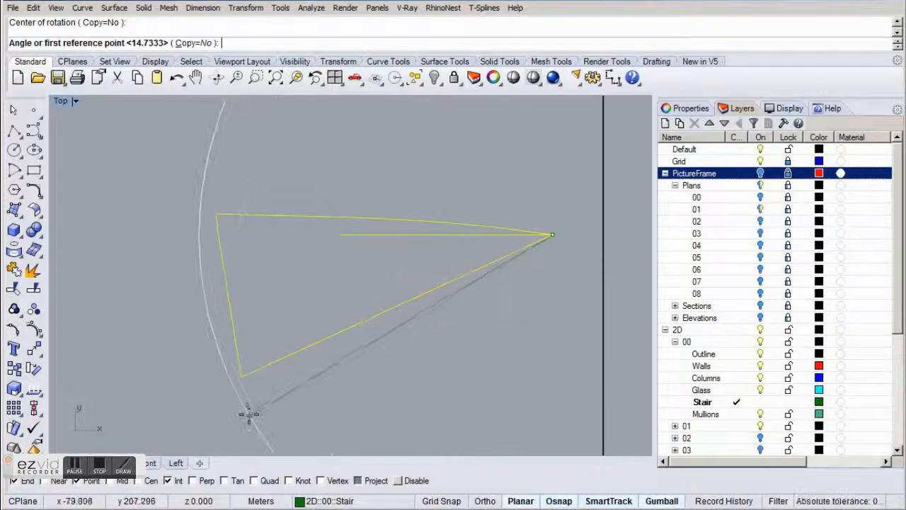
click(241, 376)
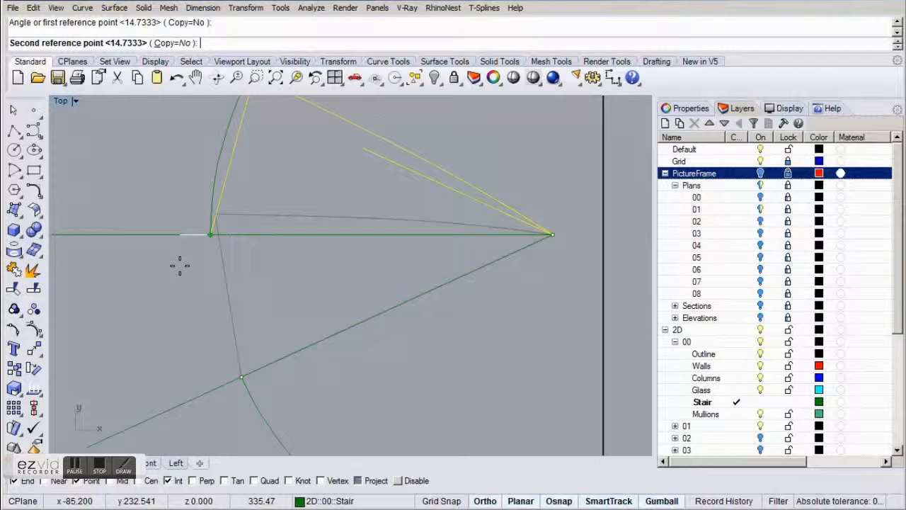
click(179, 236)
key(Escape)
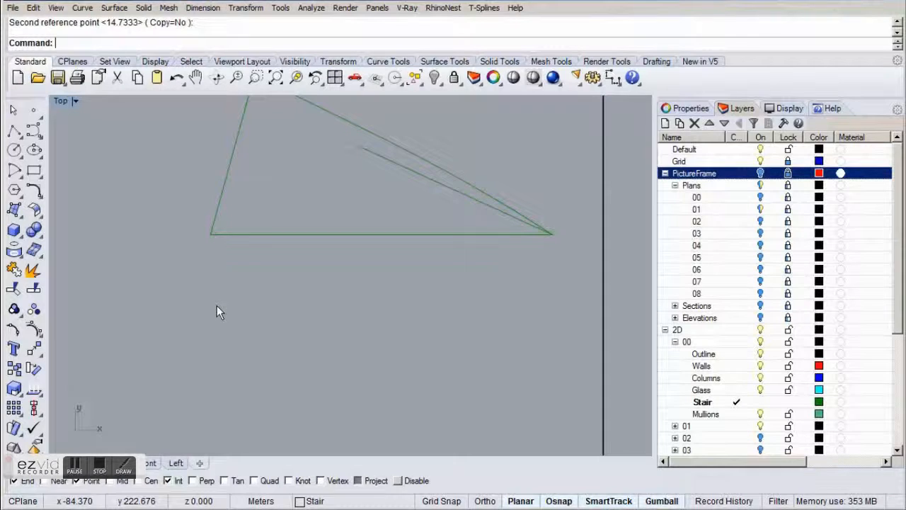
Build the 3D outer stair edge with Crv2View from the plan curve in Top and the sloped line in Front, and inspect it in perspective.
double_click(60, 101)
right_drag(206, 208, 208, 235)
right_drag(143, 392, 264, 405)
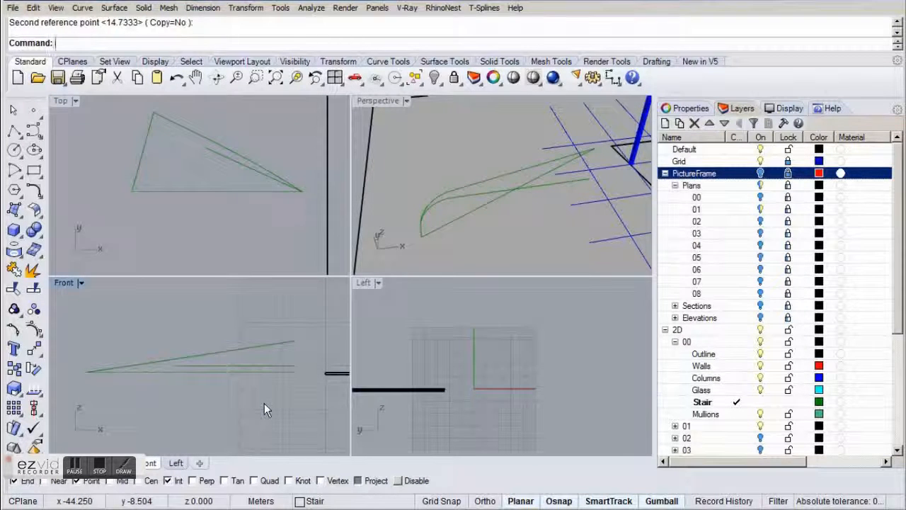
text(Crv2View)
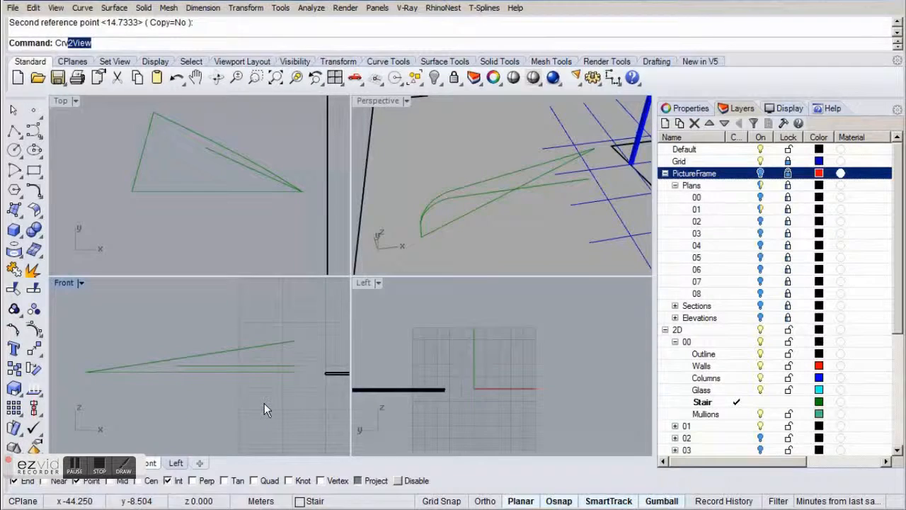
key(Return)
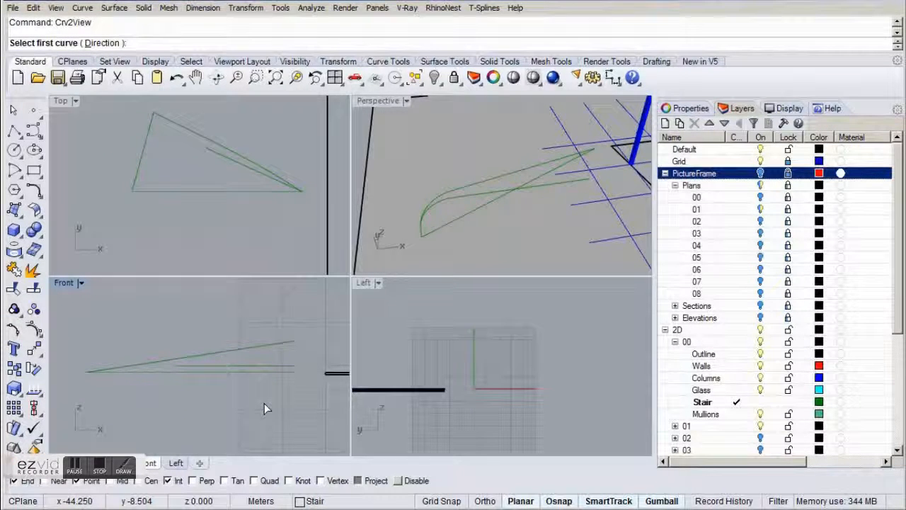
click(184, 128)
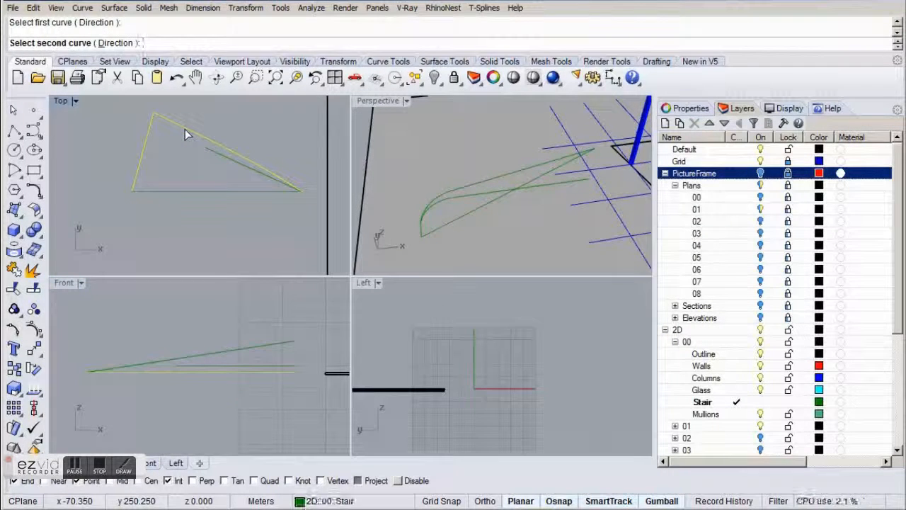
click(250, 346)
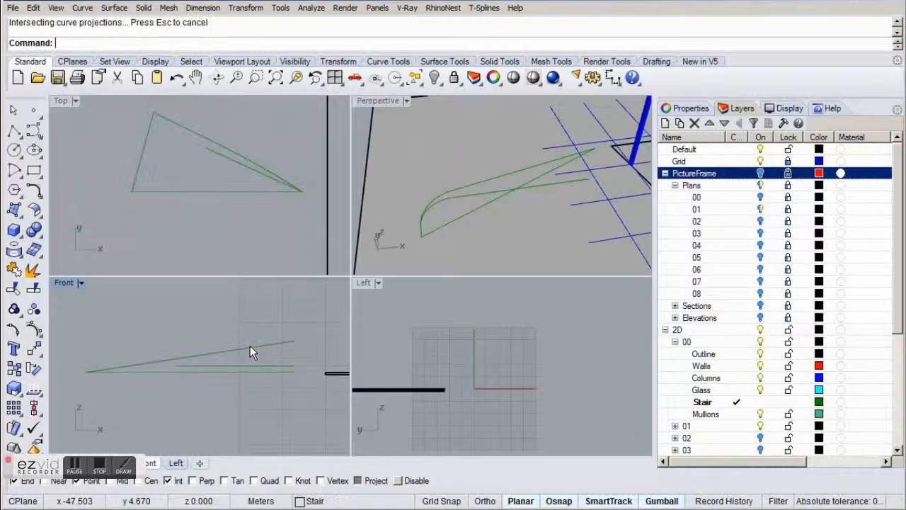
double_click(365, 104)
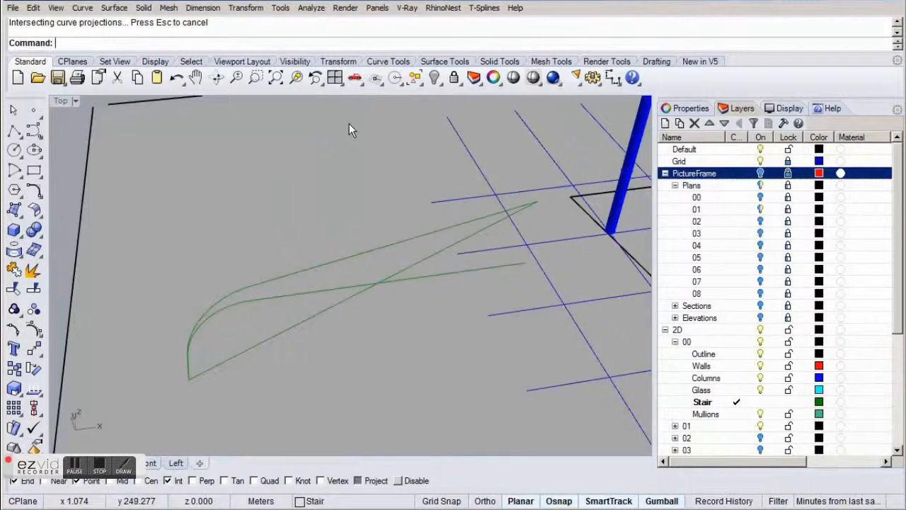
right_drag(123, 285, 241, 223)
click(240, 223)
right_drag(324, 311, 153, 243)
click(263, 317)
Rotate all outer stair curves back in plan about their slab-end point until the reference line is horizontal, and delete that reference line.
drag(57, 144, 448, 389)
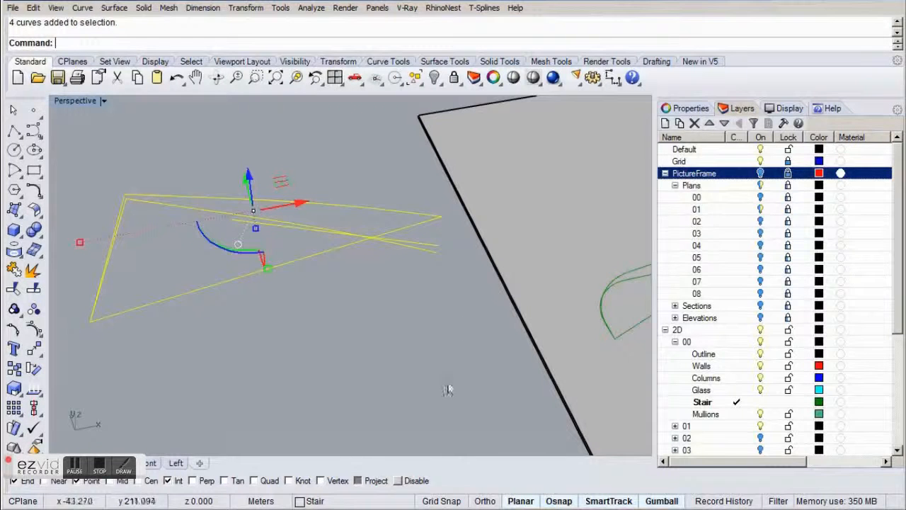
click(123, 462)
text(ro)
key(Return)
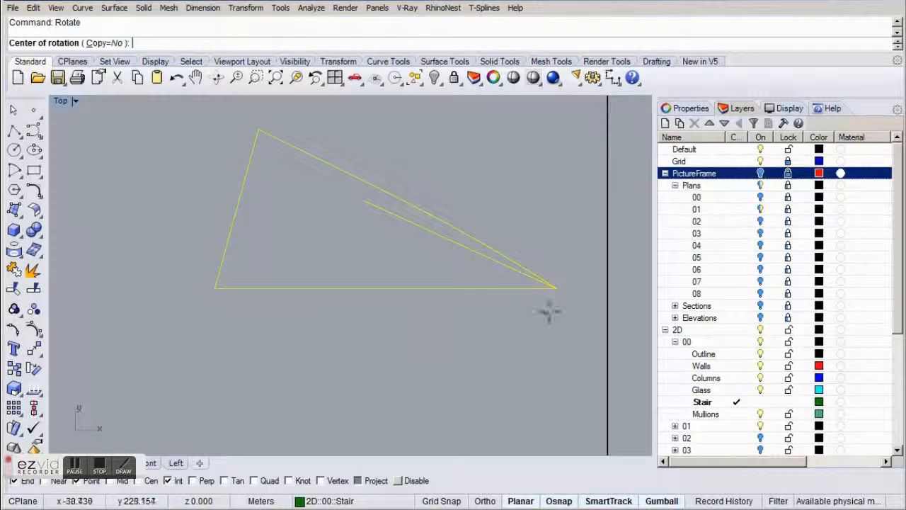
click(557, 288)
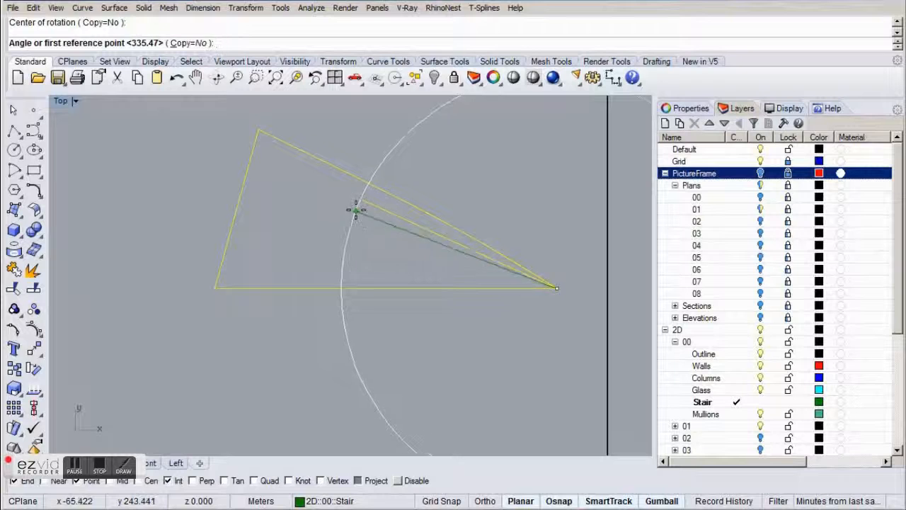
click(359, 203)
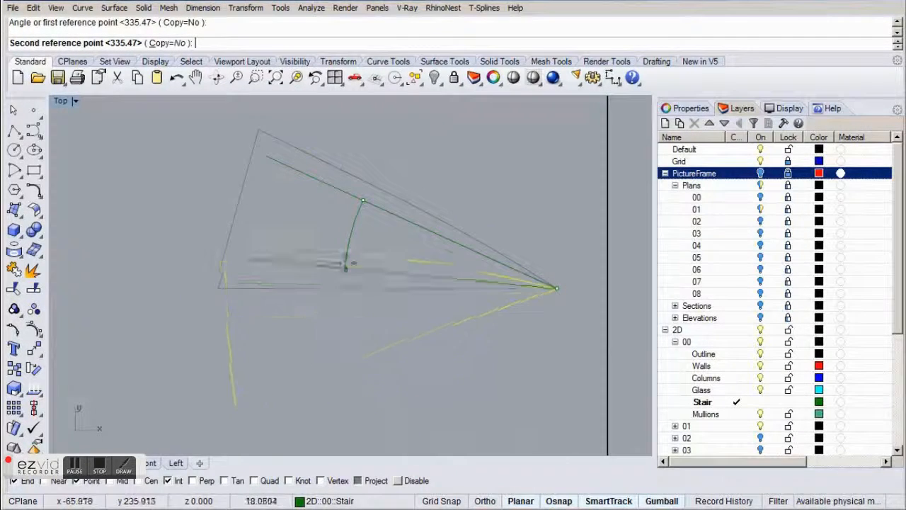
key(shift)
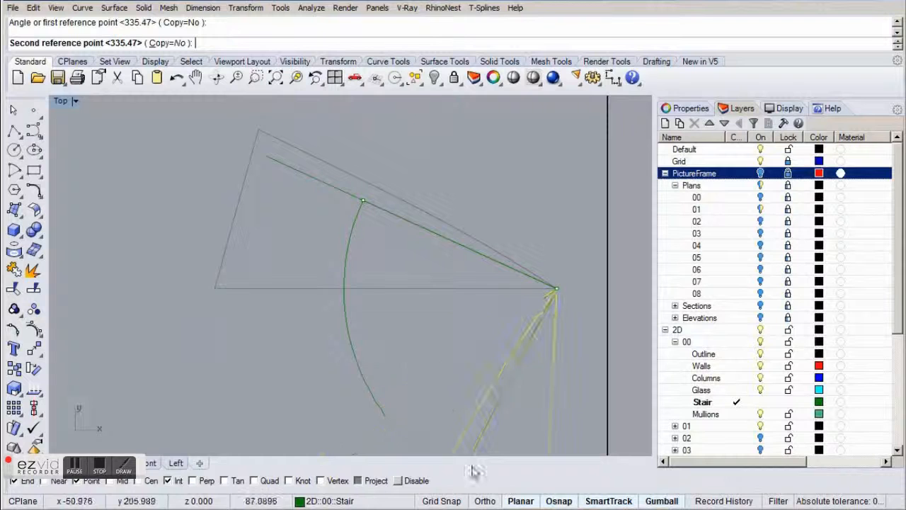
click(486, 501)
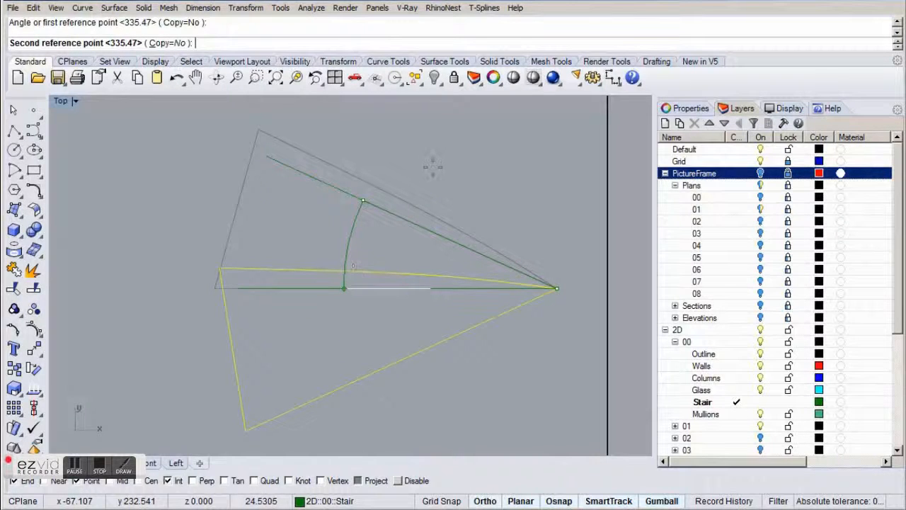
click(485, 501)
key(F8)
shift+click(354, 307)
click(318, 304)
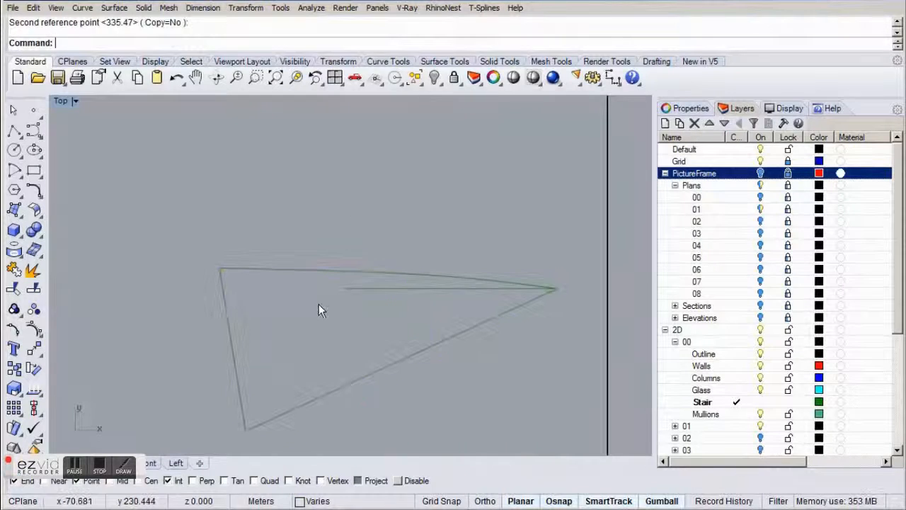
click(356, 292)
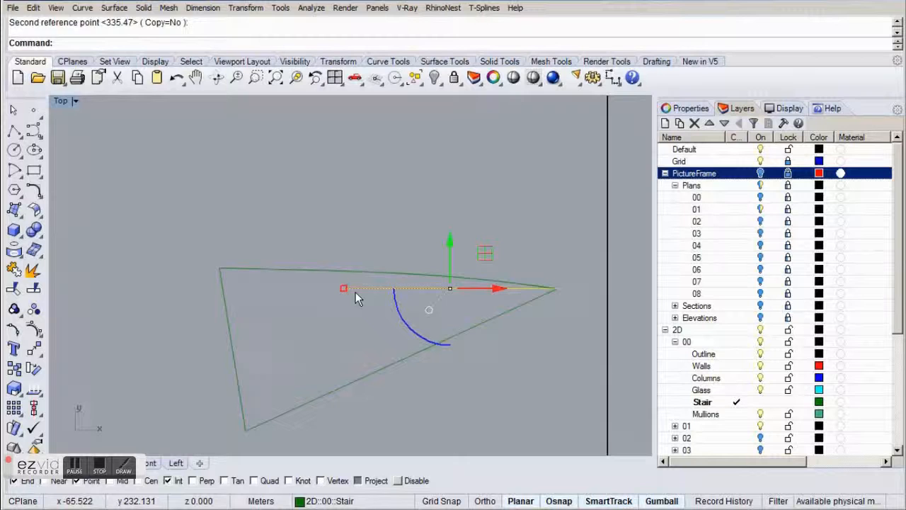
key(Delete)
Move the three inner stair curves 50 m along positive X, back onto the slab in plan.
scroll(356, 292, down, 3)
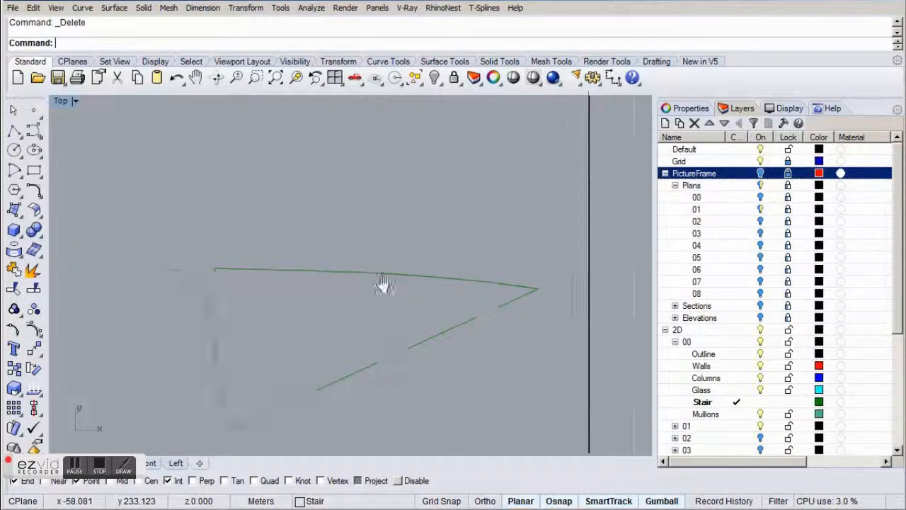
right_drag(505, 306, 386, 295)
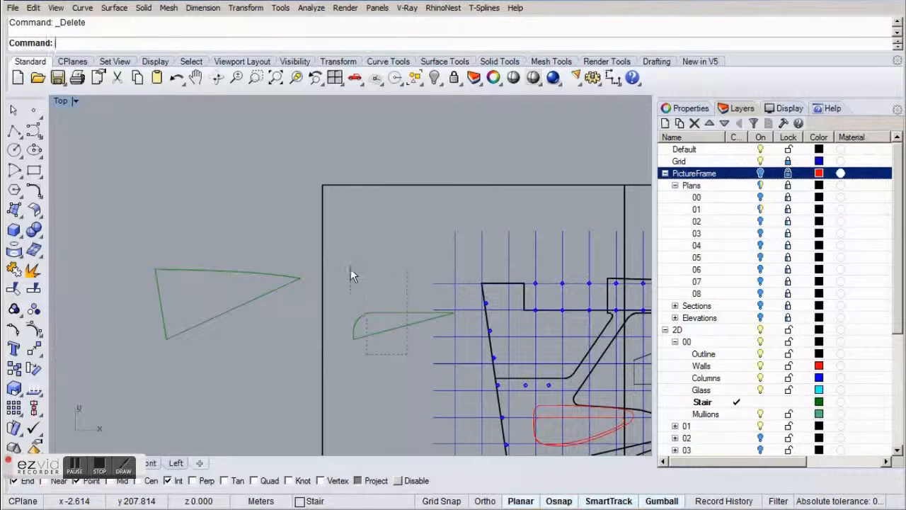
drag(351, 270, 350, 269)
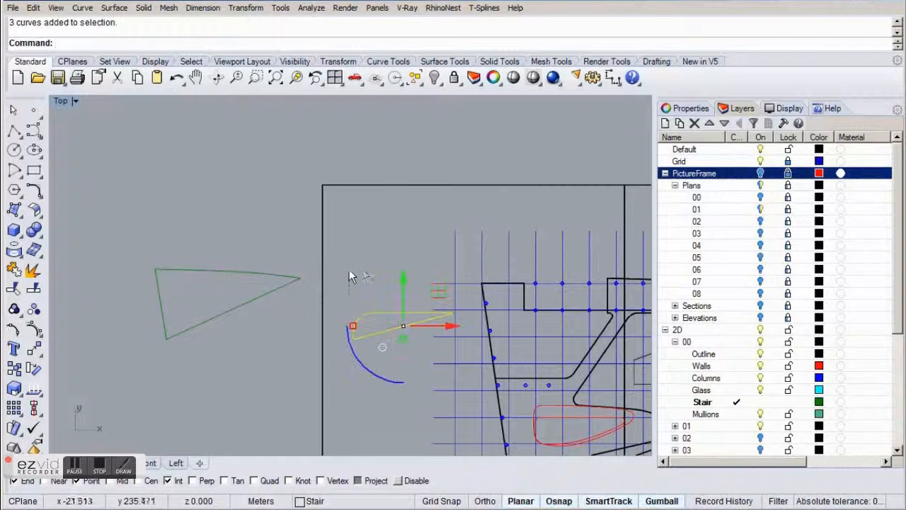
click(438, 325)
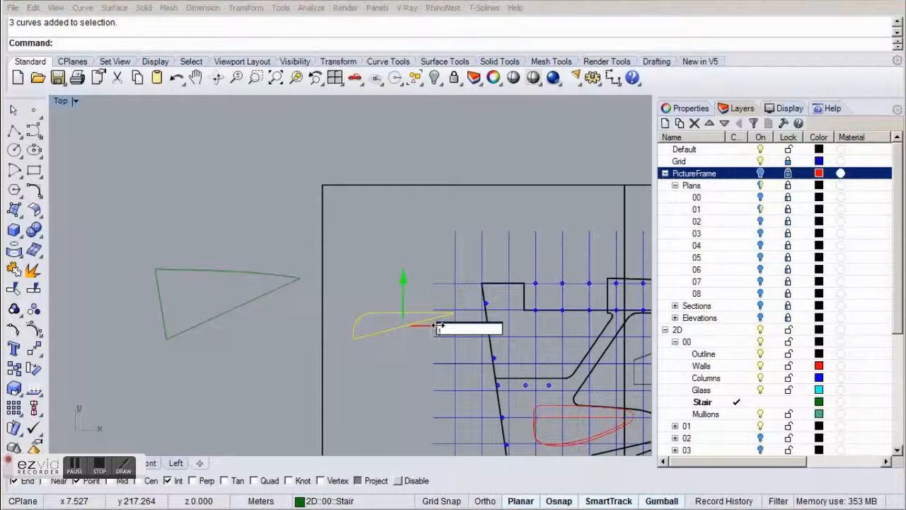
text(90)
key(Return)
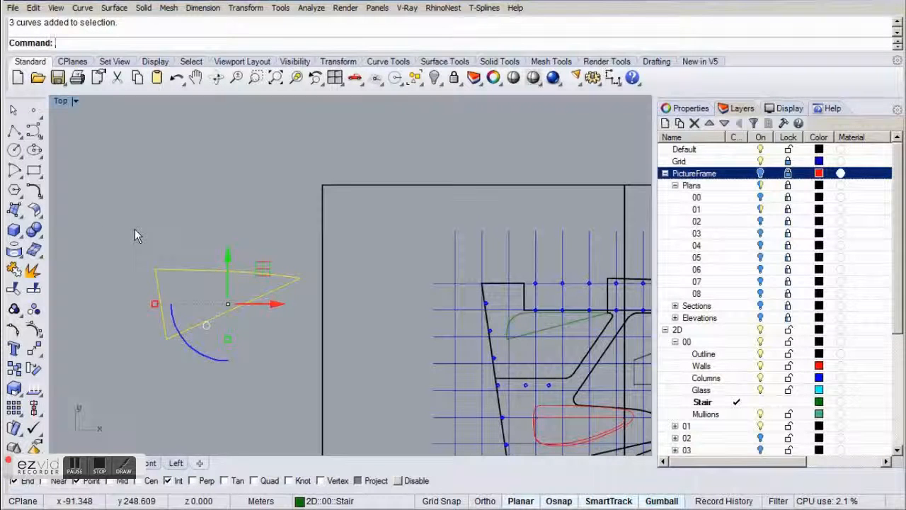
Move the three outer stair curves 100 m along positive X, back onto the slab in plan.
click(282, 303)
text(100)
key(Return)
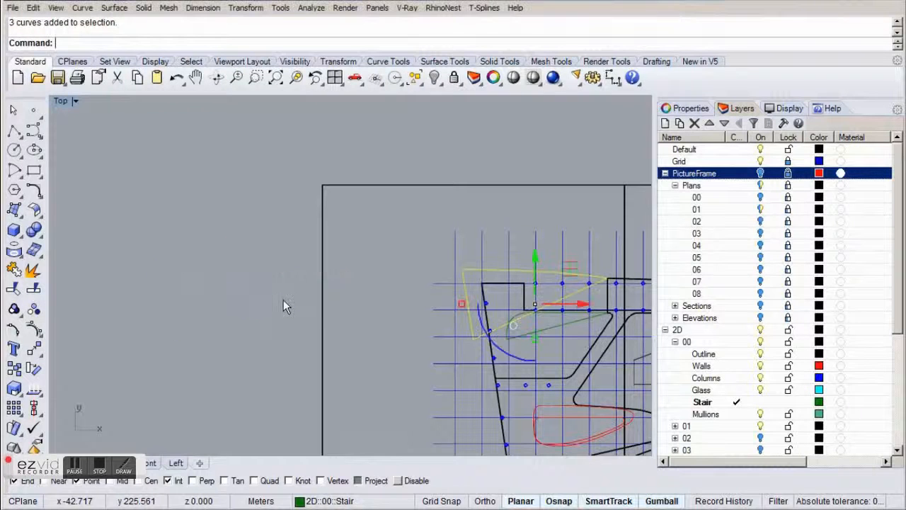
key(Escape)
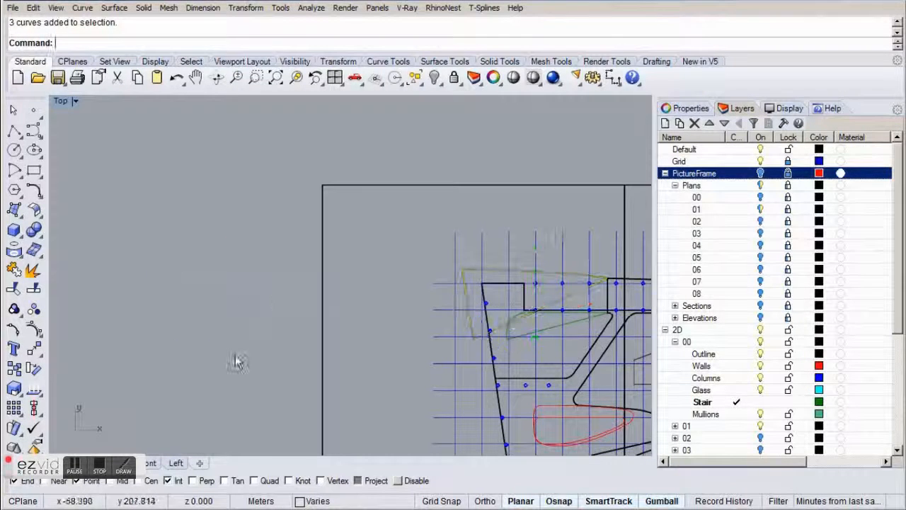
Loft a surface between the 3D inner and outer stair edges with the Normal style and no simplification.
click(81, 463)
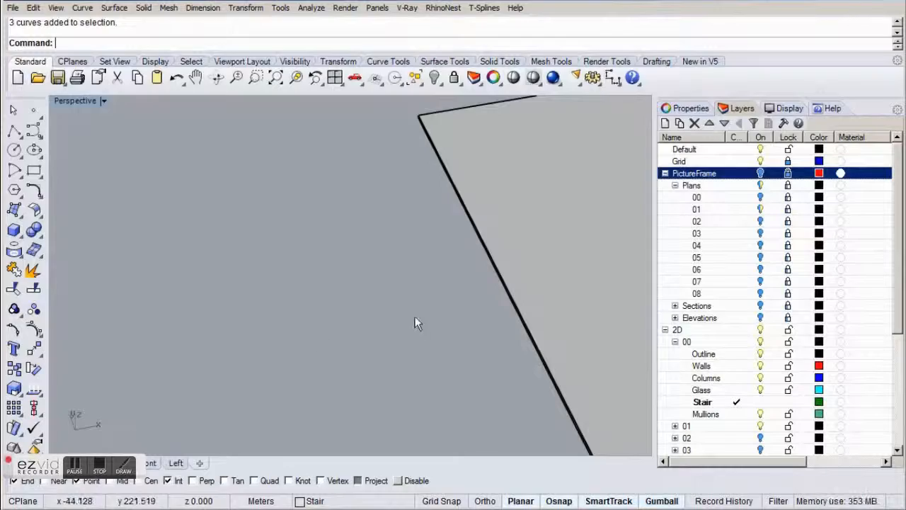
scroll(376, 282, down, 5)
shift+right_drag(507, 310, 262, 283)
scroll(427, 263, up, 5)
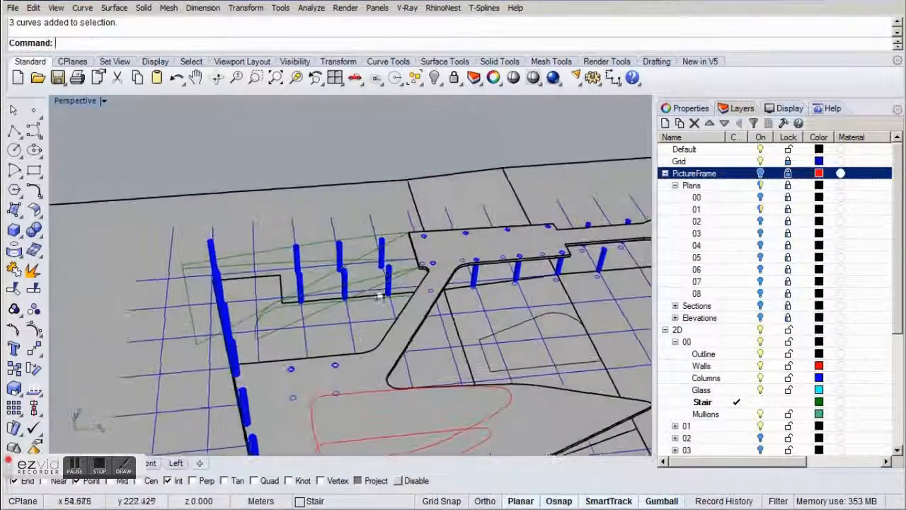
right_drag(337, 307, 366, 304)
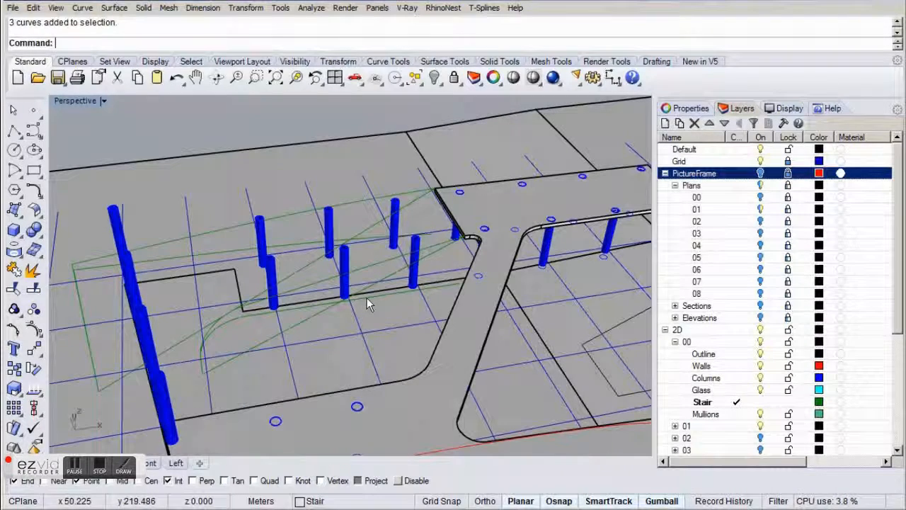
click(381, 263)
drag(381, 262, 356, 203)
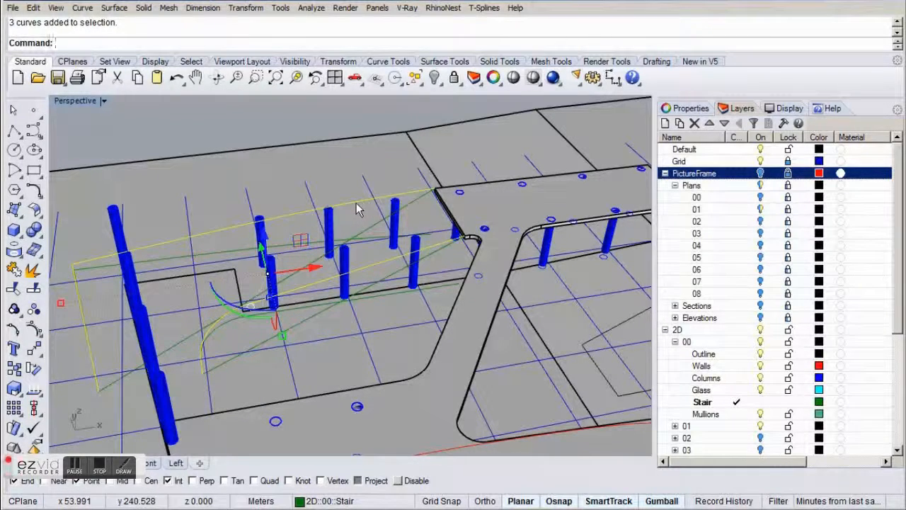
text(Loft)
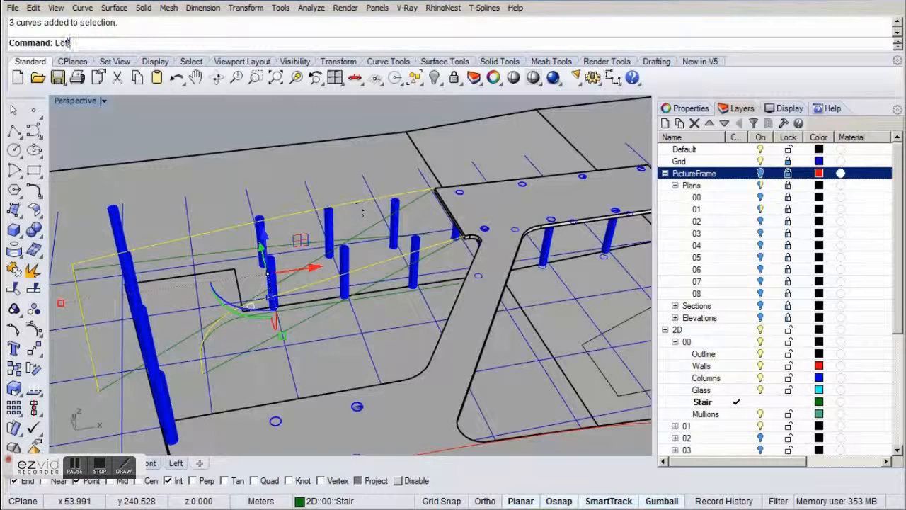
key(Return)
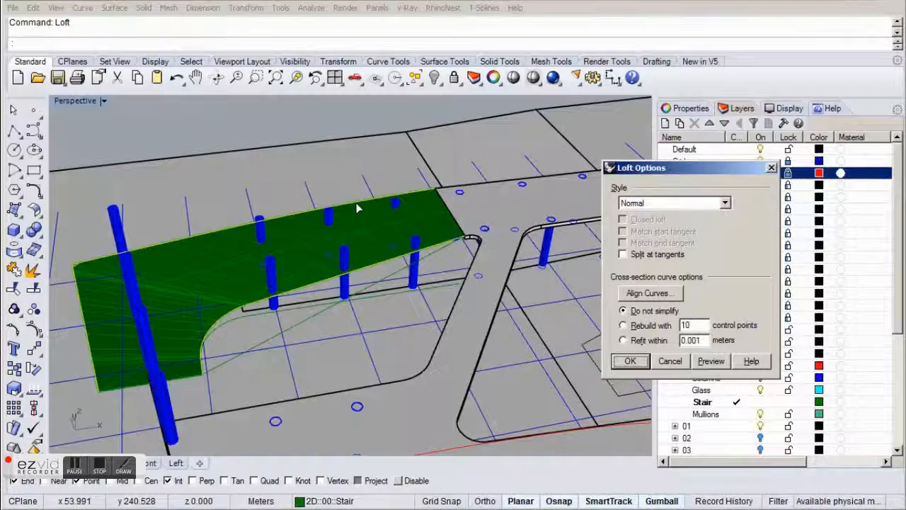
right_drag(357, 209, 89, 300)
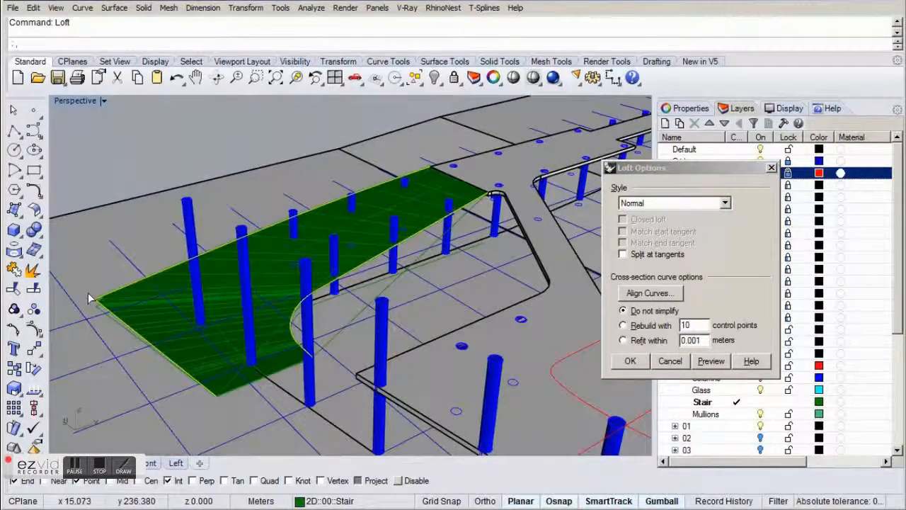
click(630, 361)
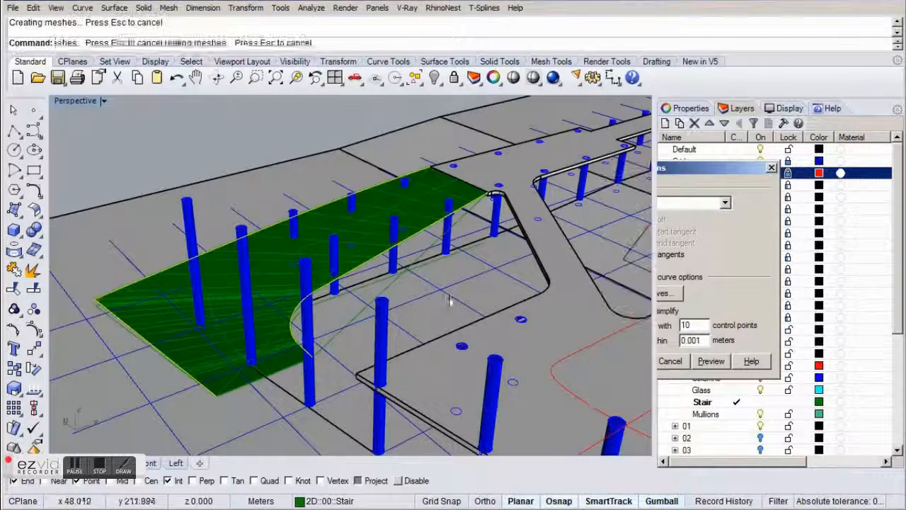
Run OffsetSrf on the lofted stair surface and flip the offset direction so it points downward.
right_drag(437, 297, 365, 312)
click(324, 124)
scroll(347, 254, up, 3)
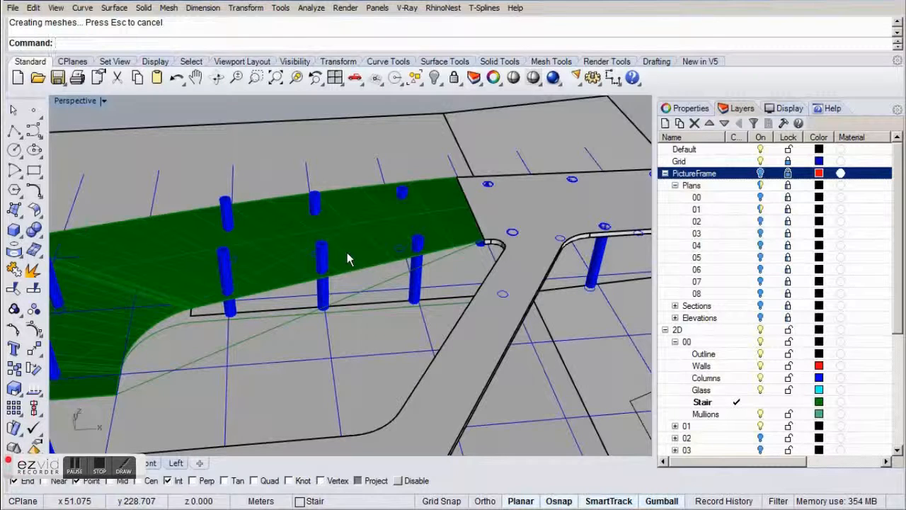
click(347, 259)
text(O)
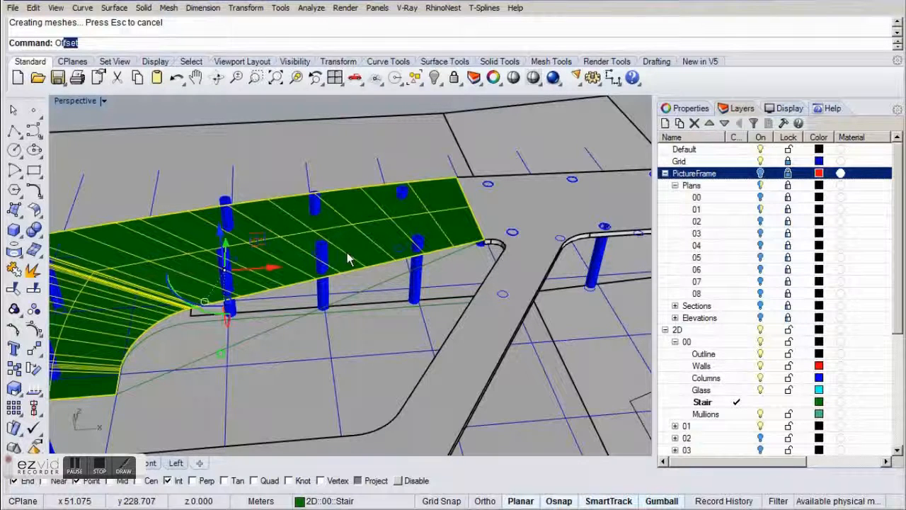
text(f)
key(Down)
key(Down)
key(Down)
key(Down)
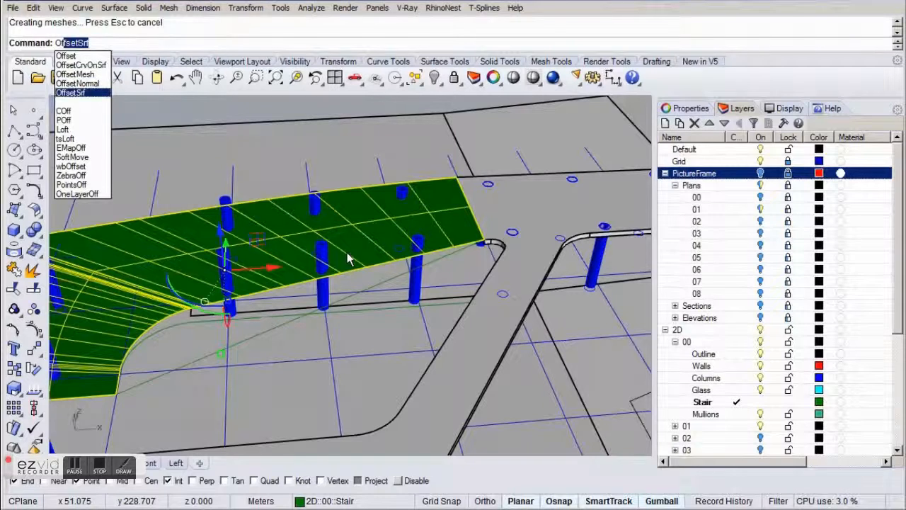
key(Return)
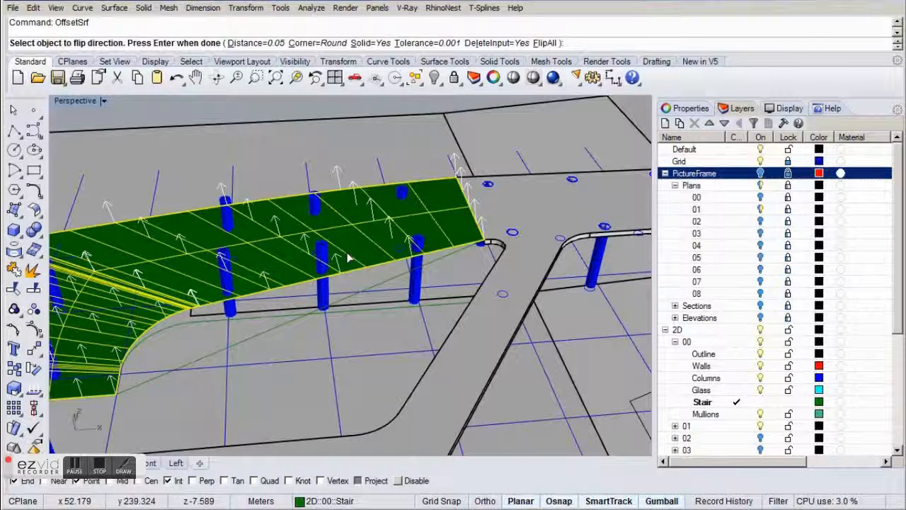
click(380, 228)
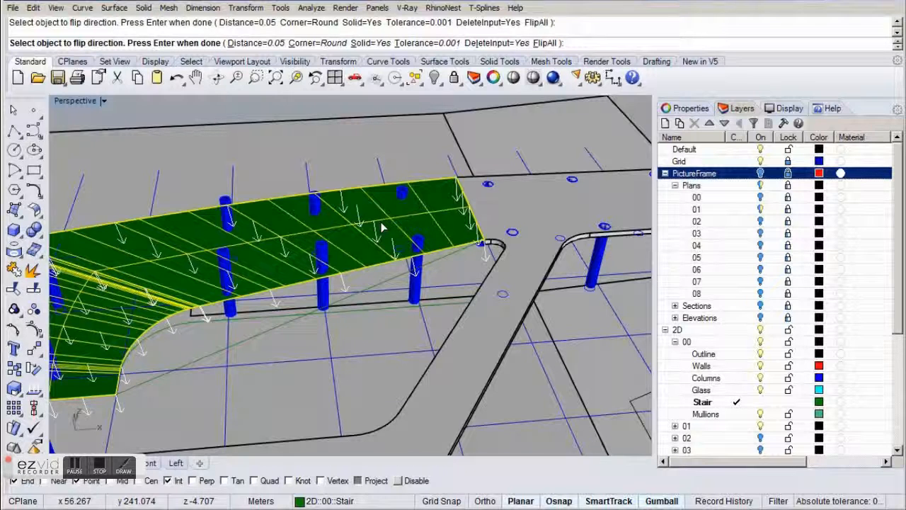
Set the offset distance to 0.5 m and complete the solid offset of the stair surface.
click(256, 44)
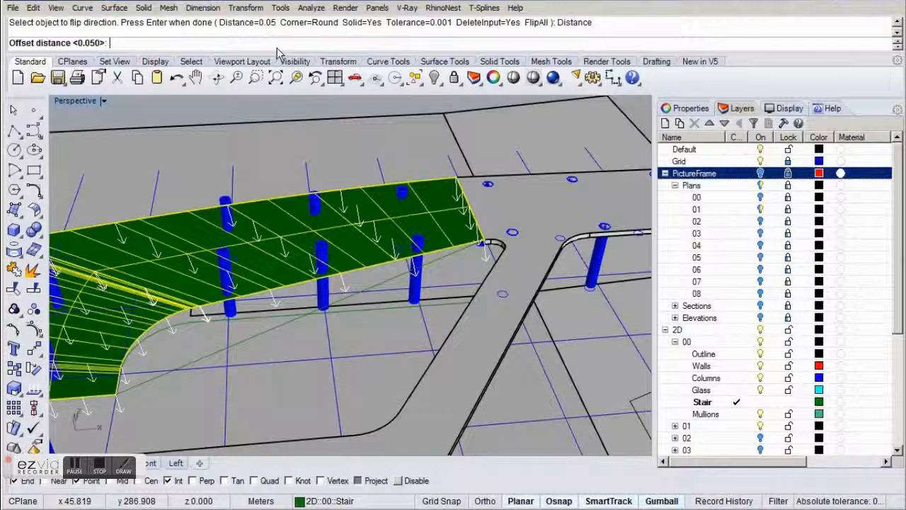
text(0.5)
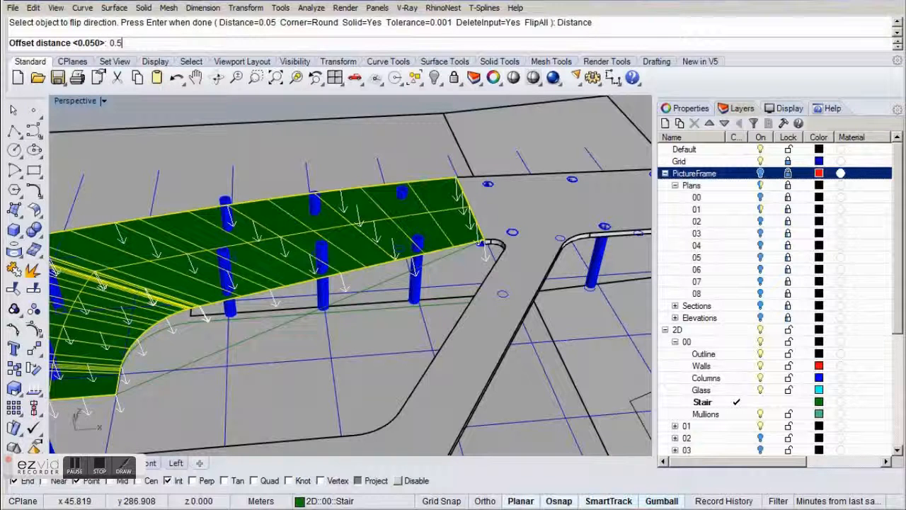
key(Return)
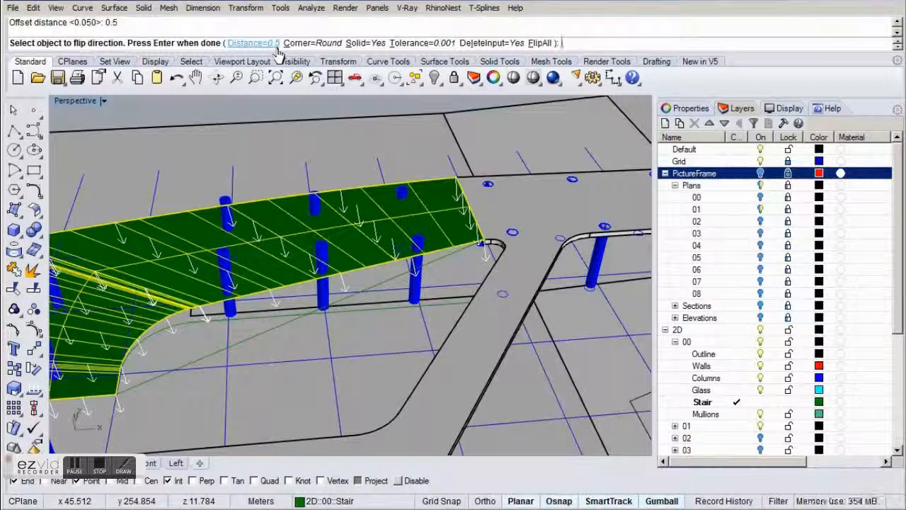
key(Return)
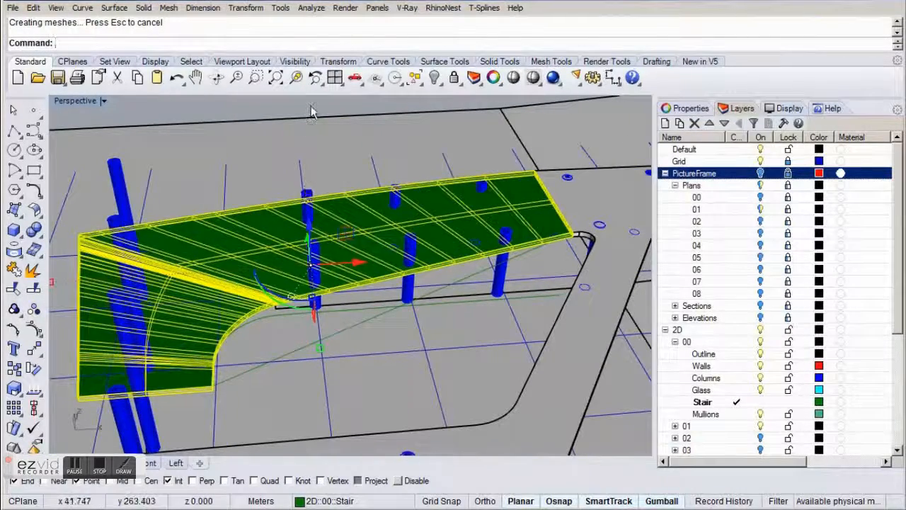
key(Escape)
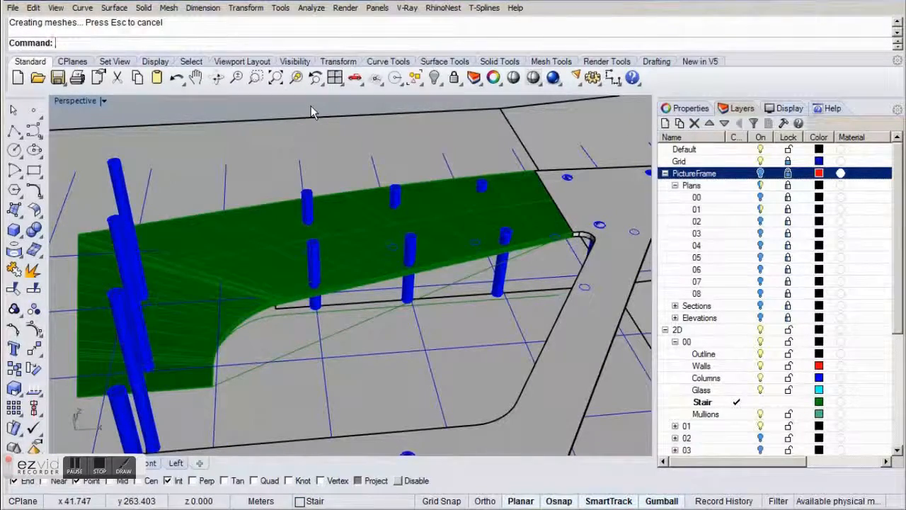
Move the solid stair ramp to the Stair layer under 3D 00, collapsing the 2D and 3D layer groups.
click(366, 236)
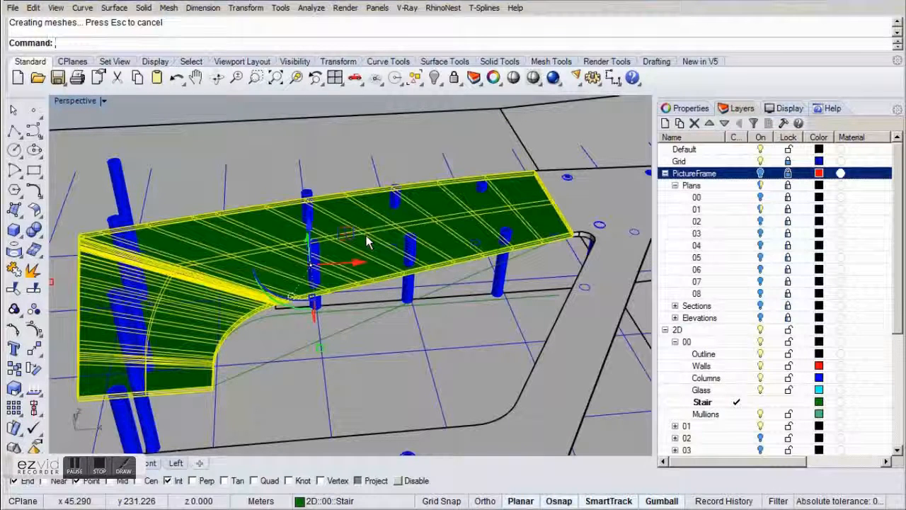
click(665, 330)
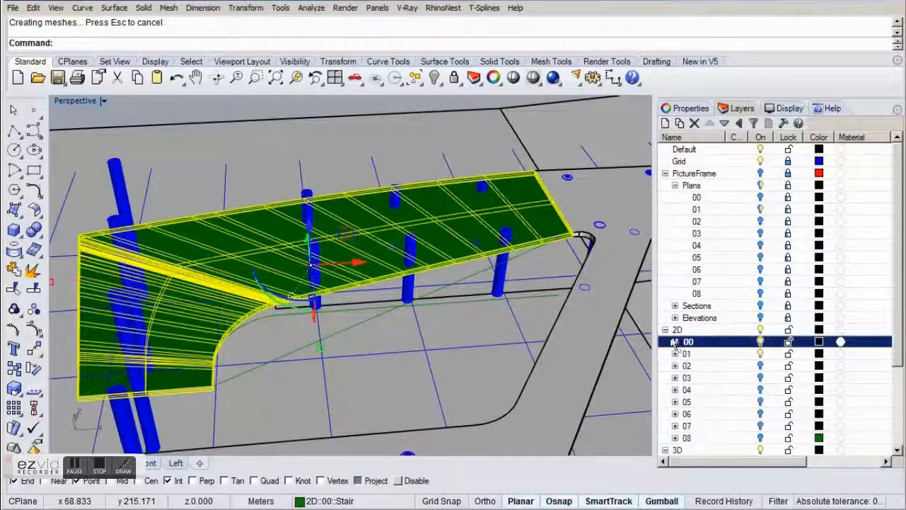
click(667, 332)
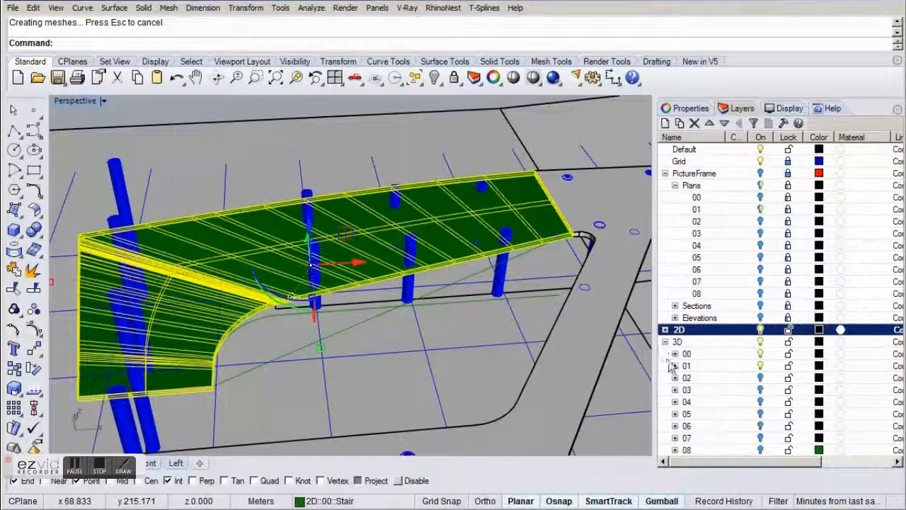
click(675, 354)
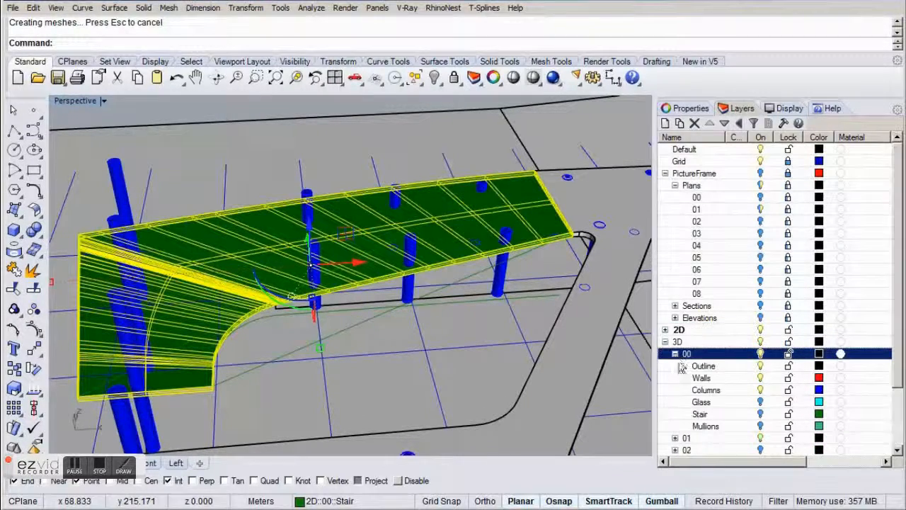
right_click(703, 416)
click(691, 366)
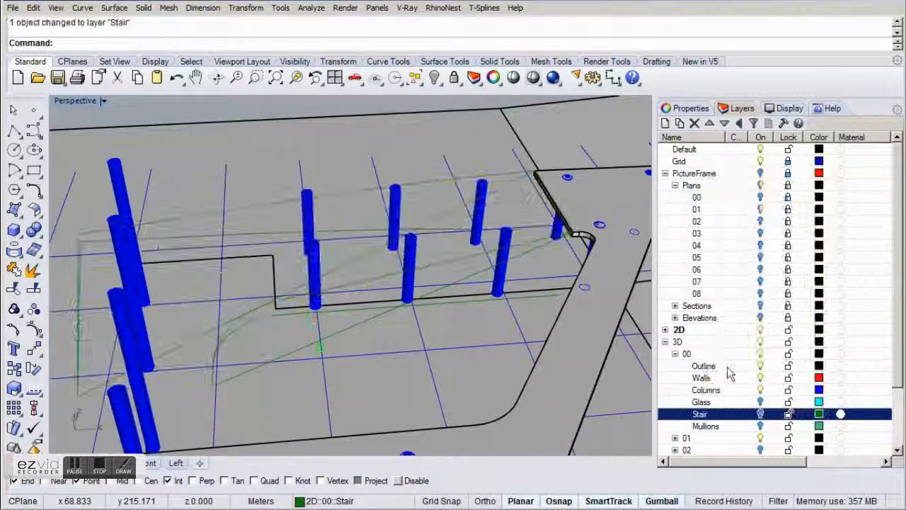
click(666, 341)
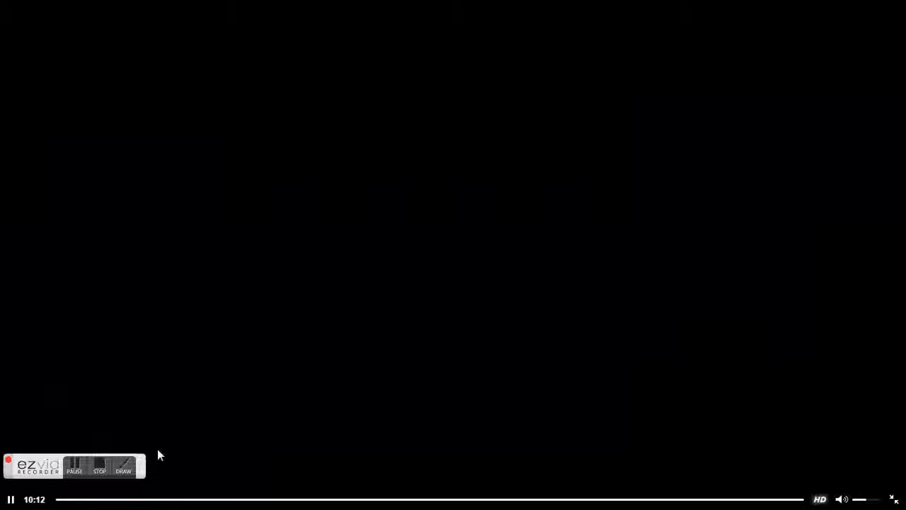
click(99, 465)
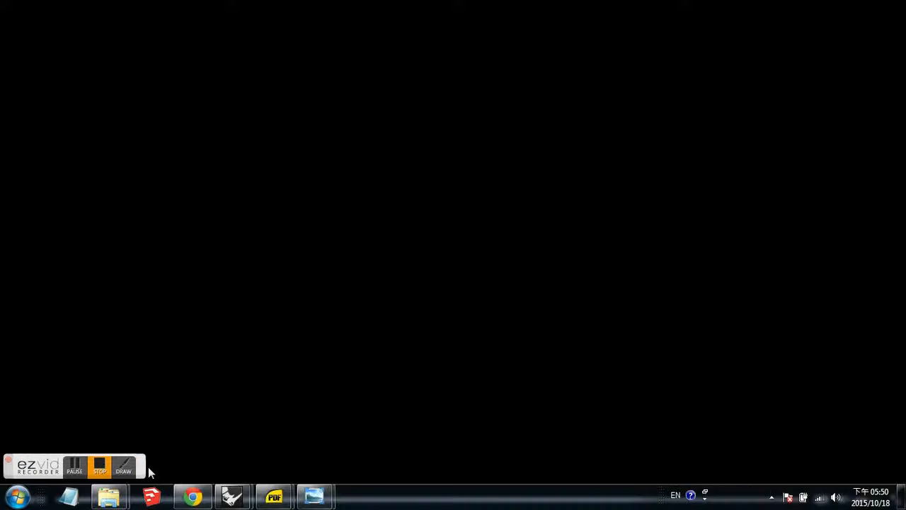